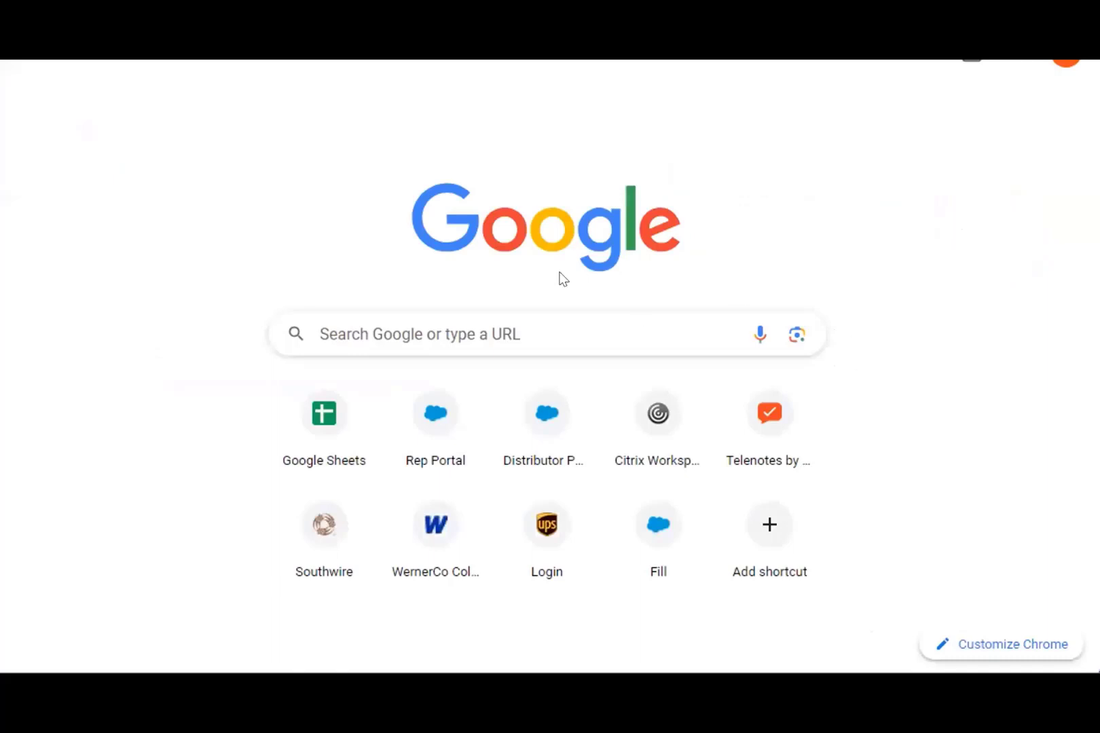
- Run a Google search in Chrome for 'southwire'
click(492, 314)
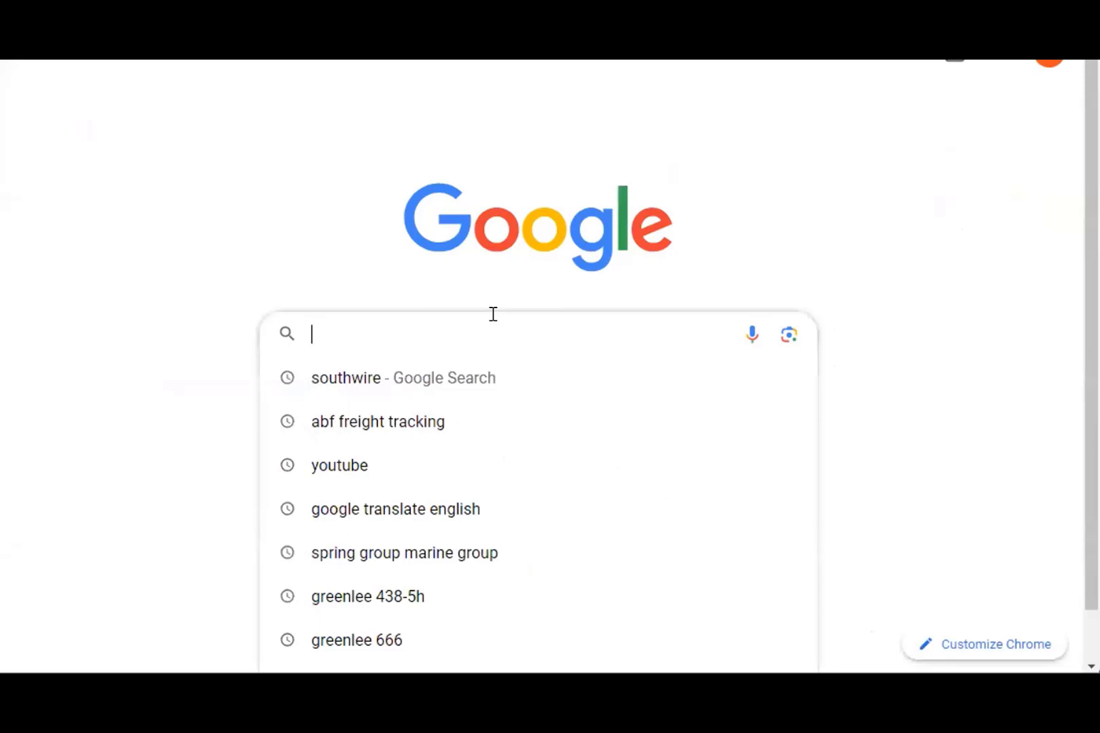
text(sou)
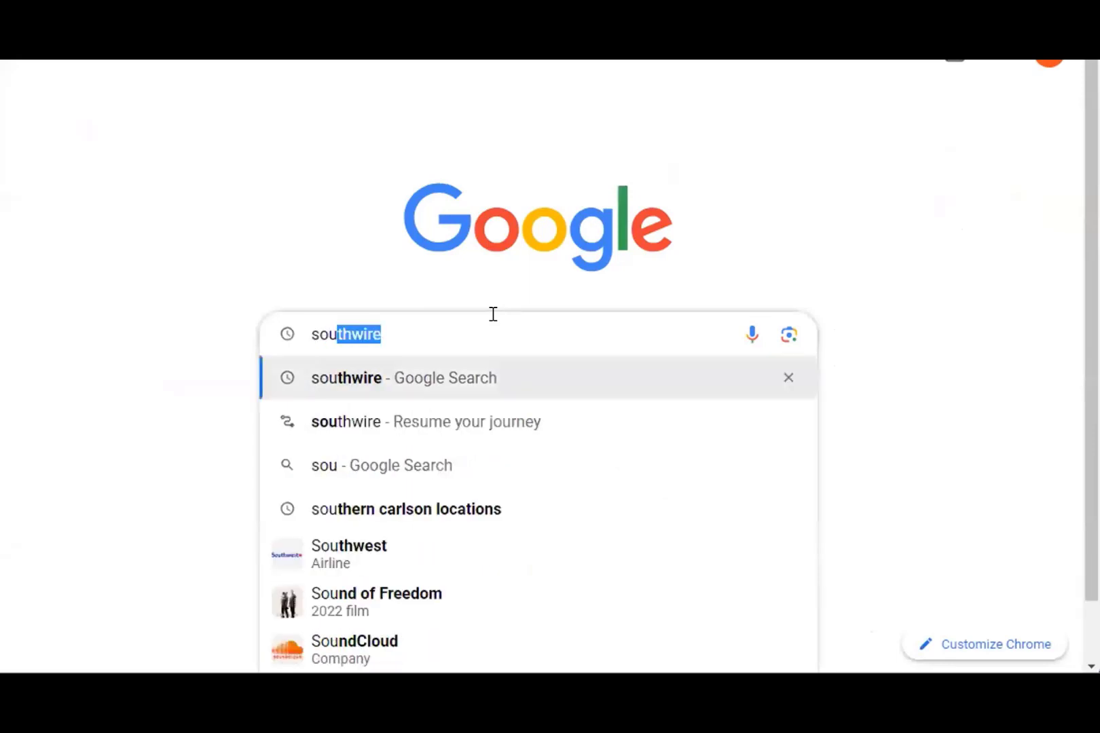
text(thwi)
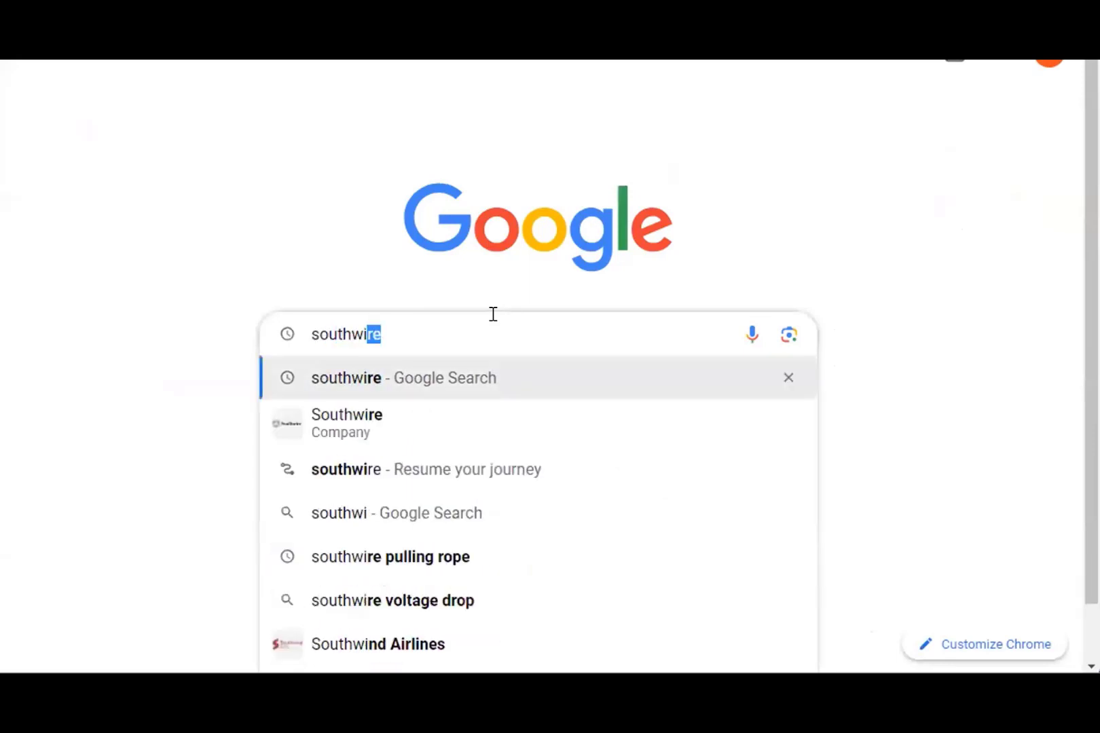
text(re)
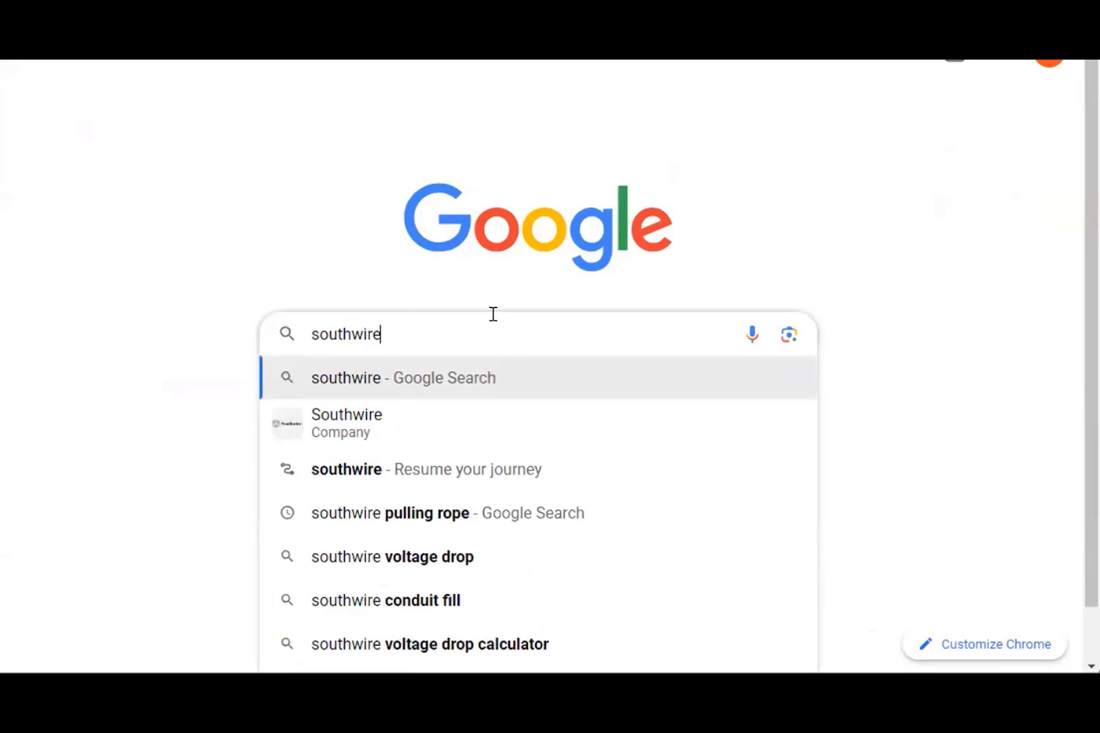
key(Return)
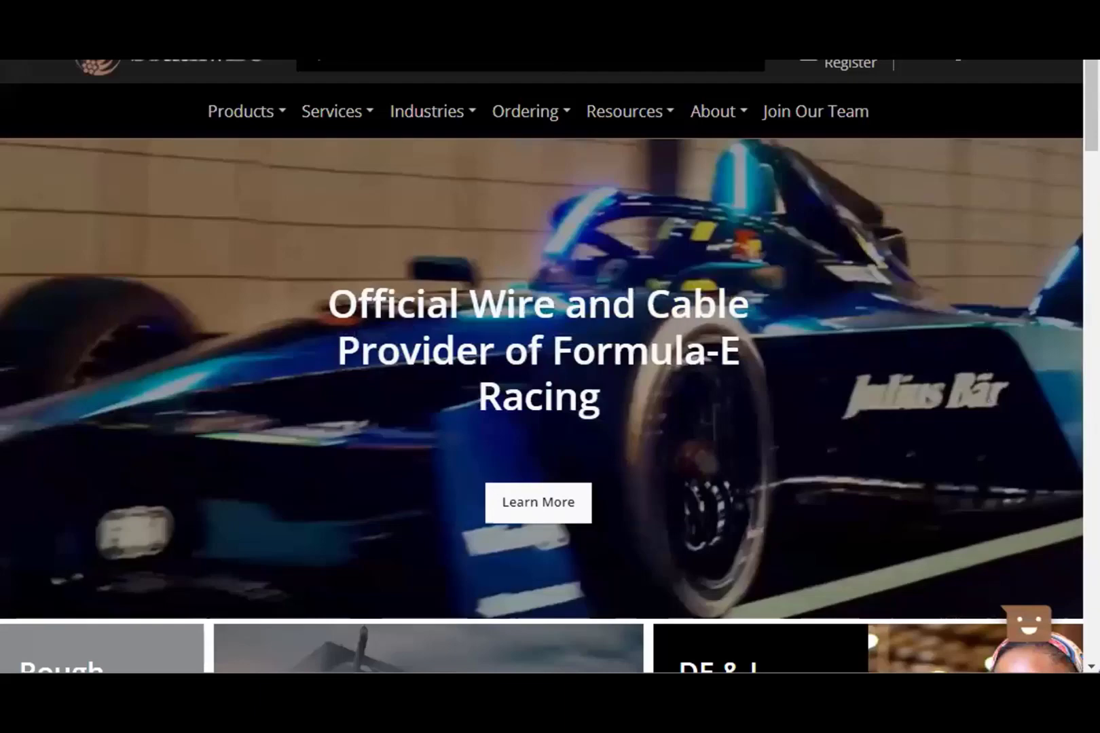
- Sign in to the Customer Hub with the autofilled email and password
scroll(958, 64, up, 1)
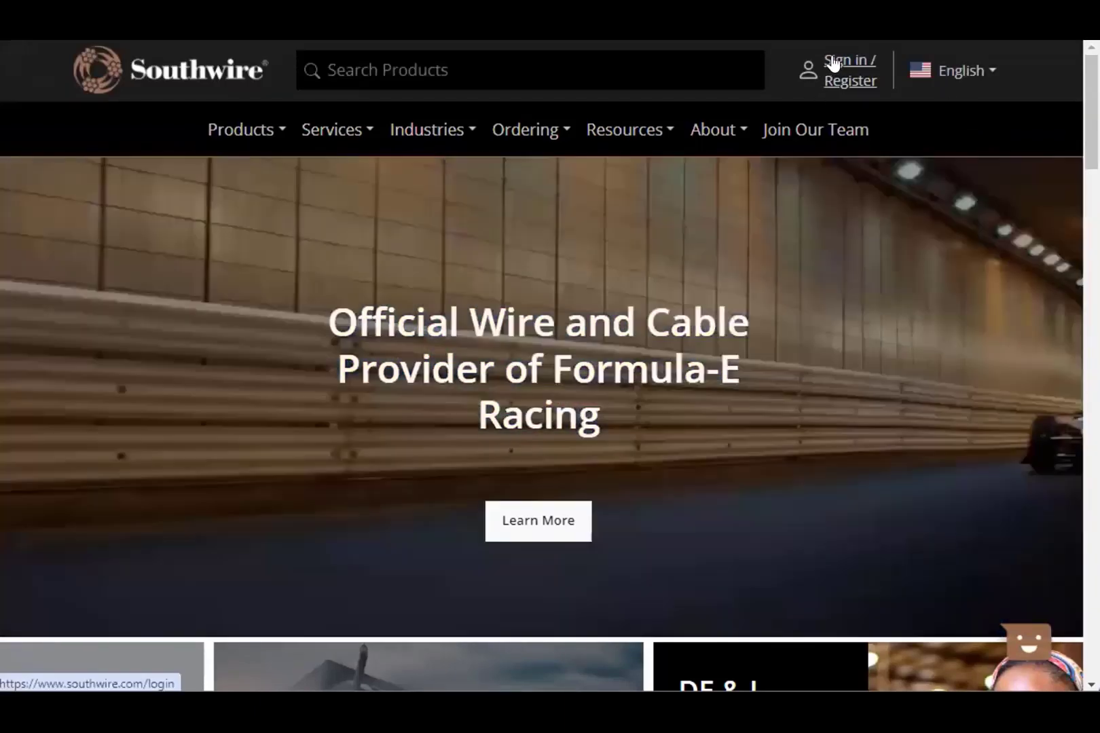
click(833, 64)
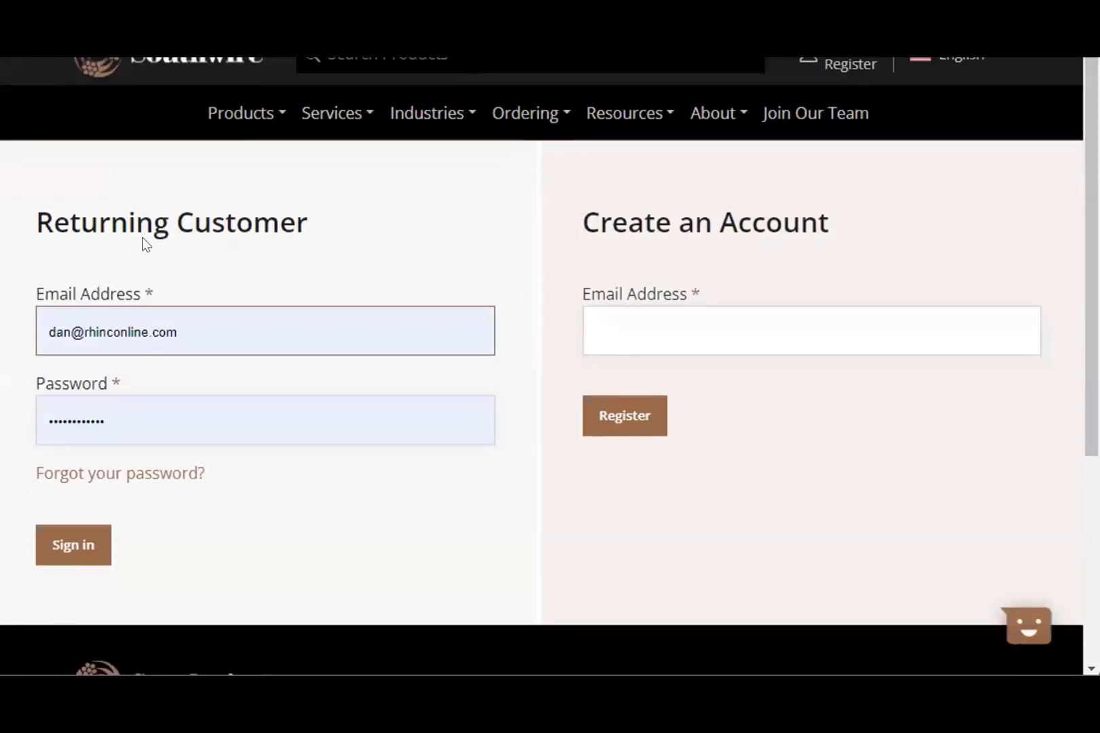
click(72, 544)
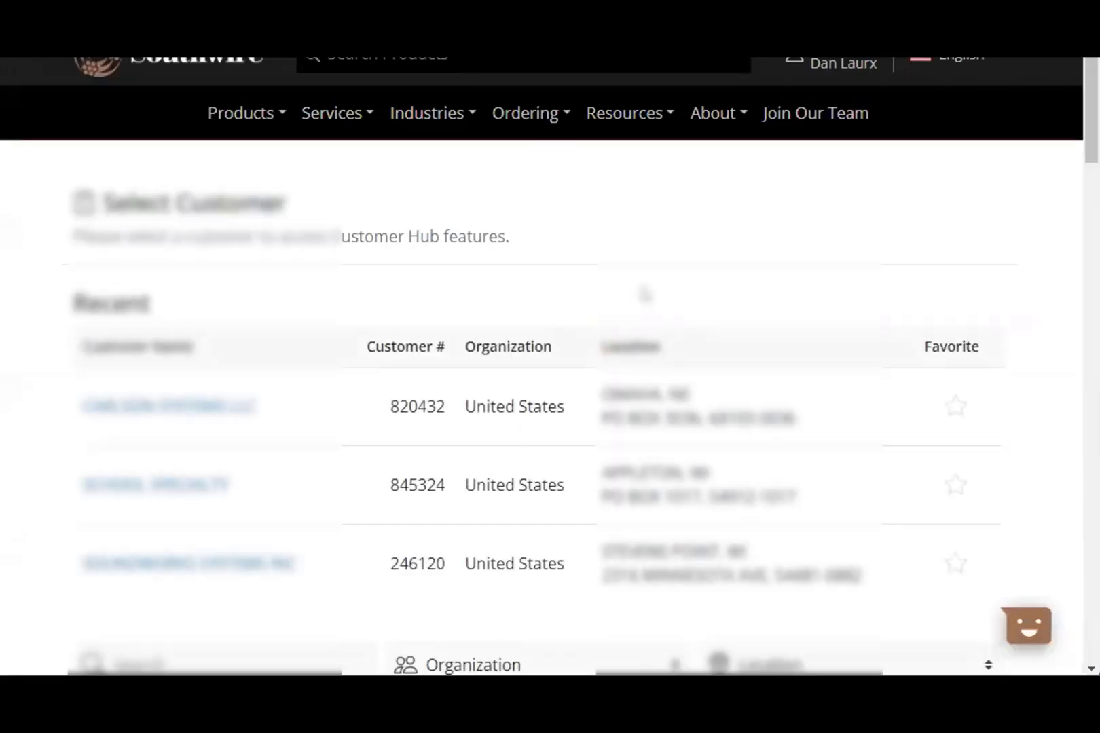
- Scroll through the Dashboard's 90-day Orders (Open 0, In Progress 0, Shipped 2) and Invoices cards
scroll(644, 294, down, 10)
scroll(596, 321, up, 10)
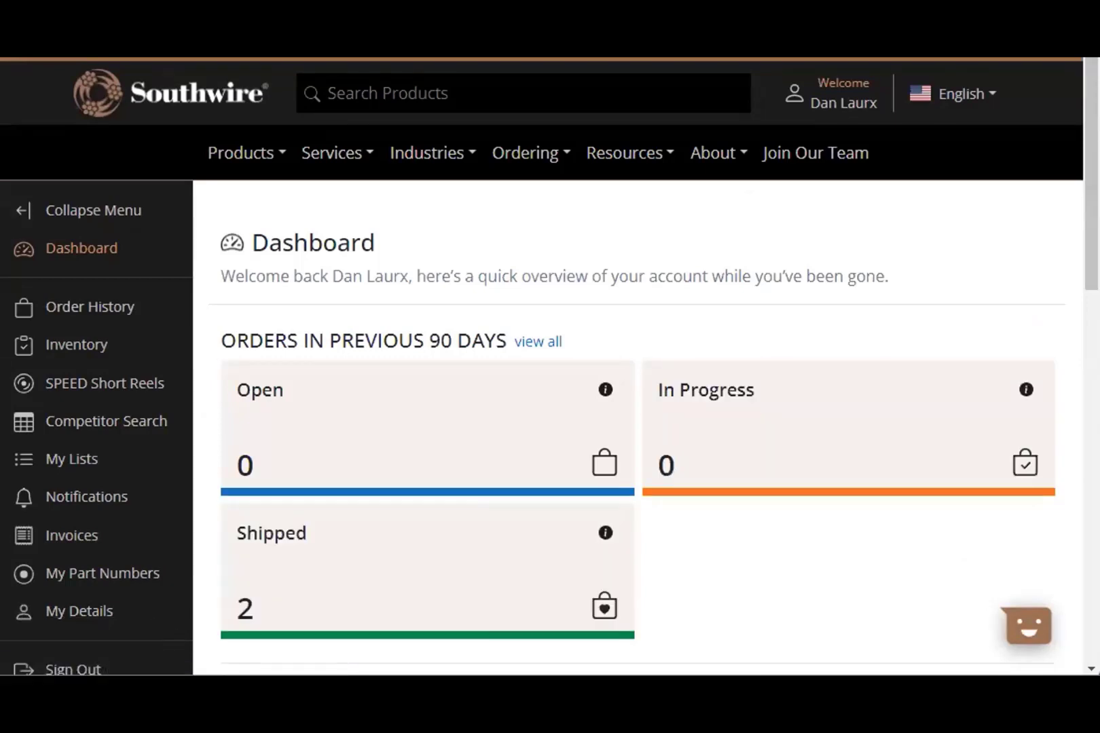
scroll(862, 582, down, 3)
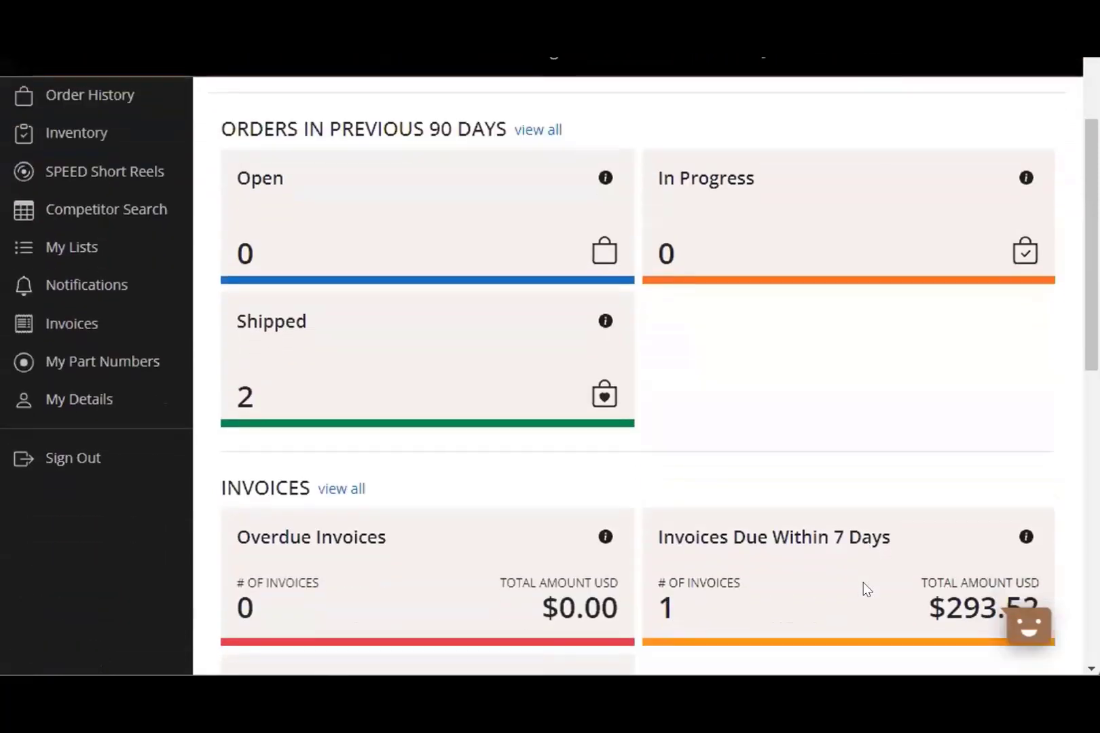
scroll(863, 583, down, 3)
scroll(863, 583, down, 3)
scroll(863, 583, up, 5)
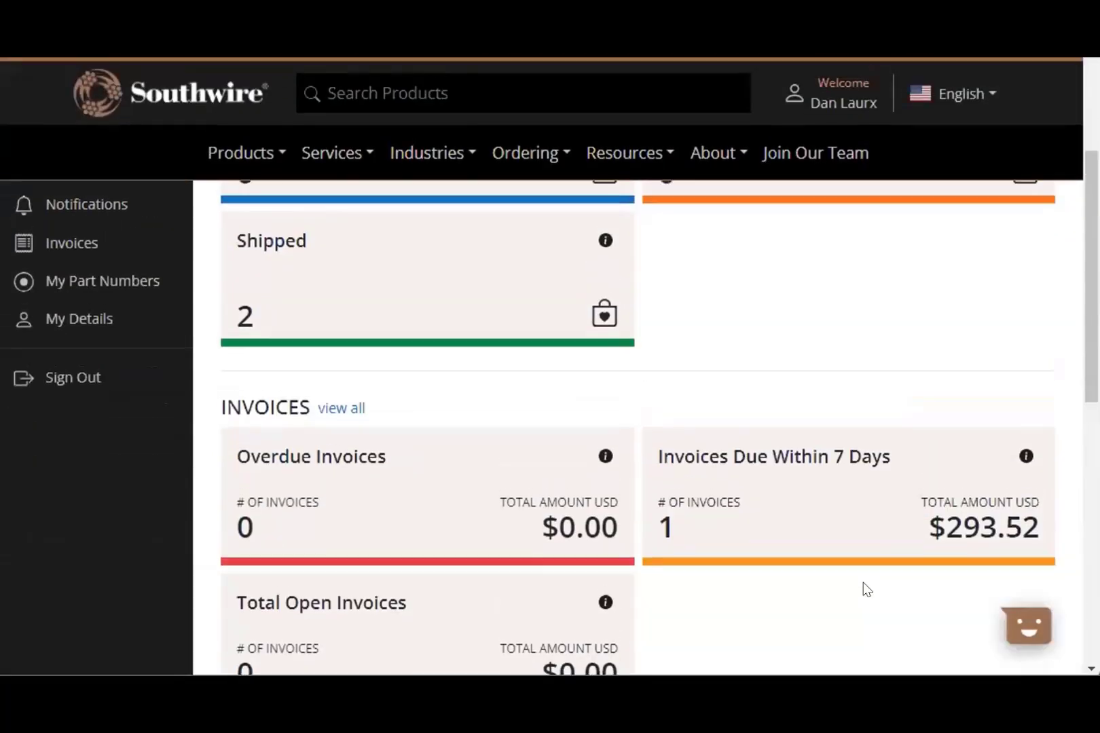
scroll(866, 587, up, 4)
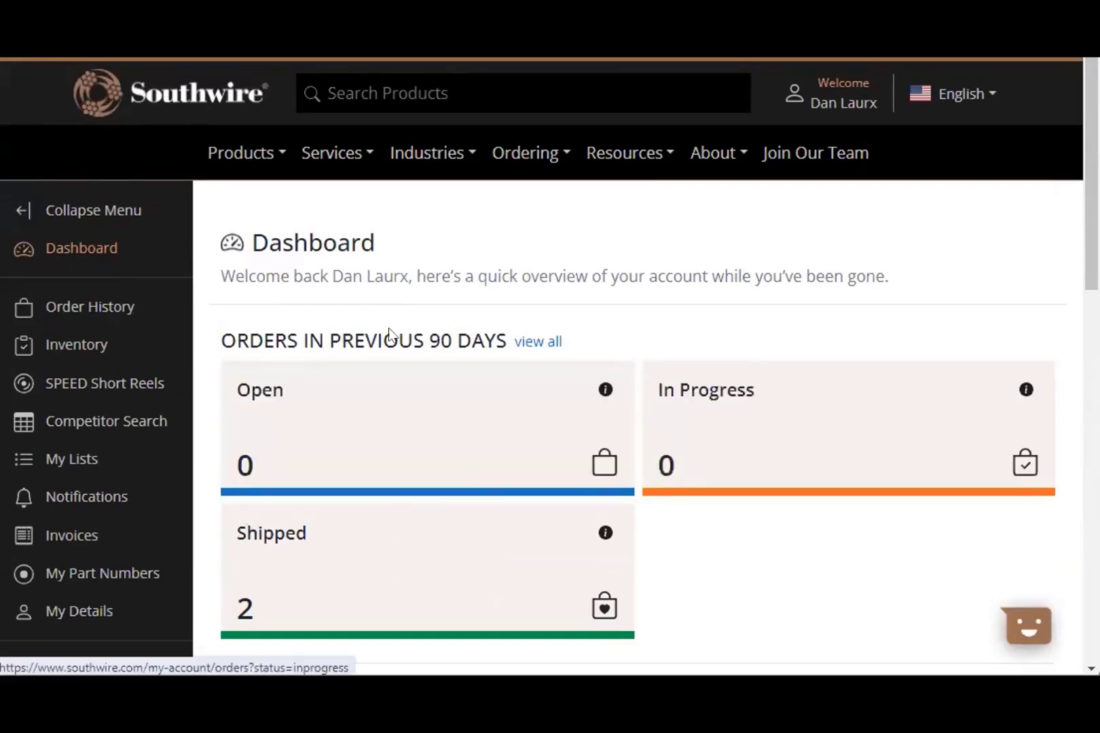
- List the shipped orders in Order History
click(419, 566)
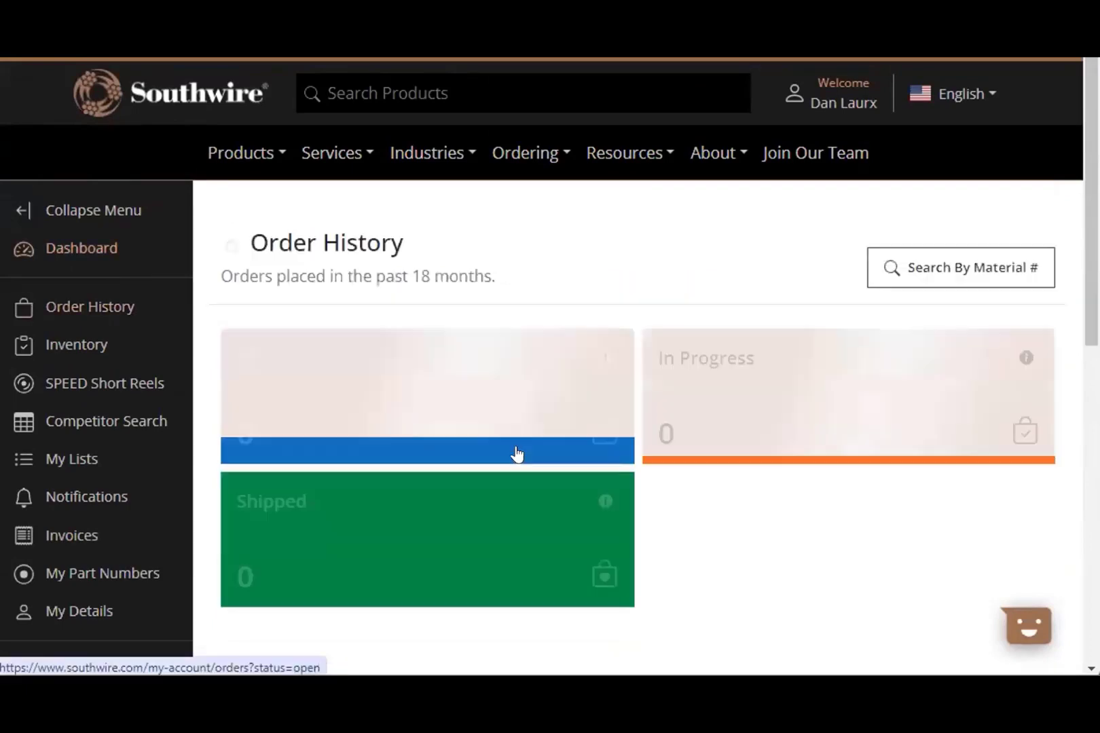
scroll(510, 462, down, 4)
scroll(510, 463, down, 7)
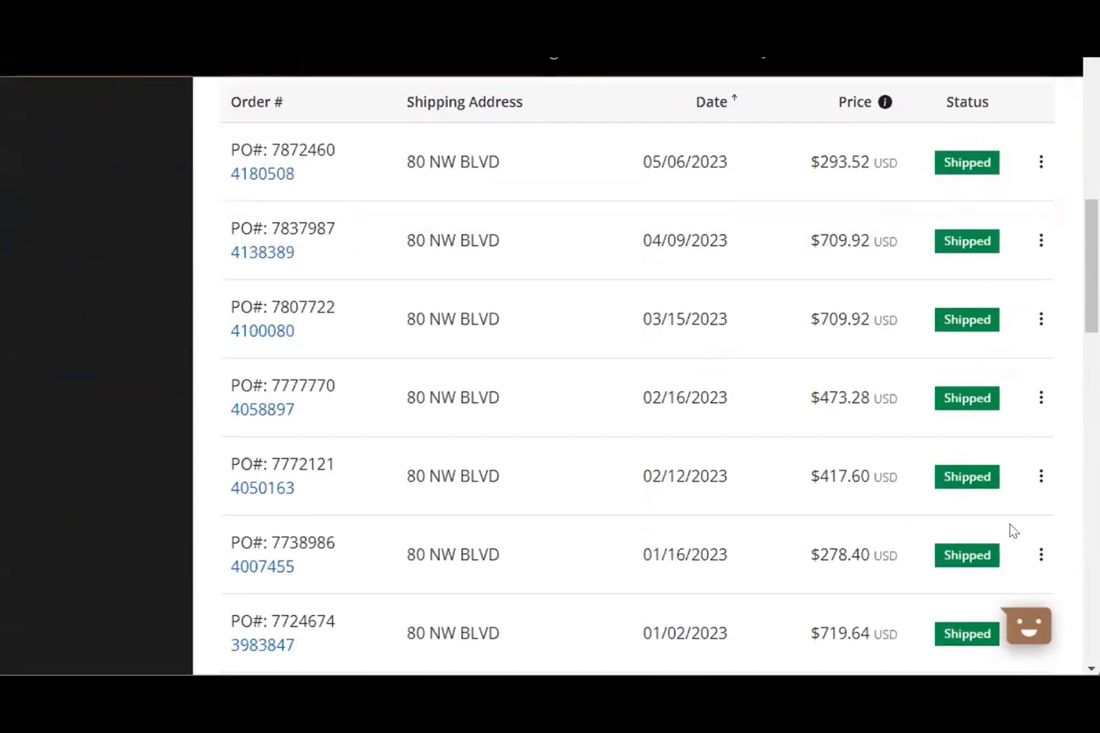
click(266, 337)
scroll(390, 335, down, 5)
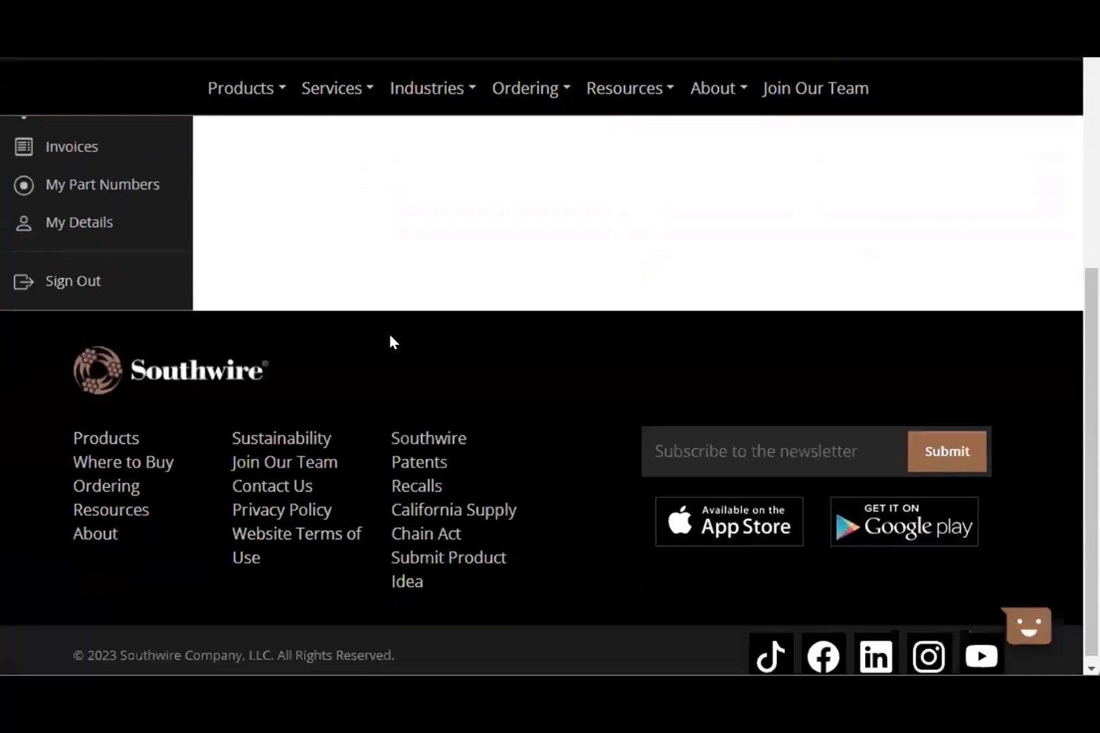
scroll(391, 335, down, 3)
scroll(390, 341, down, 5)
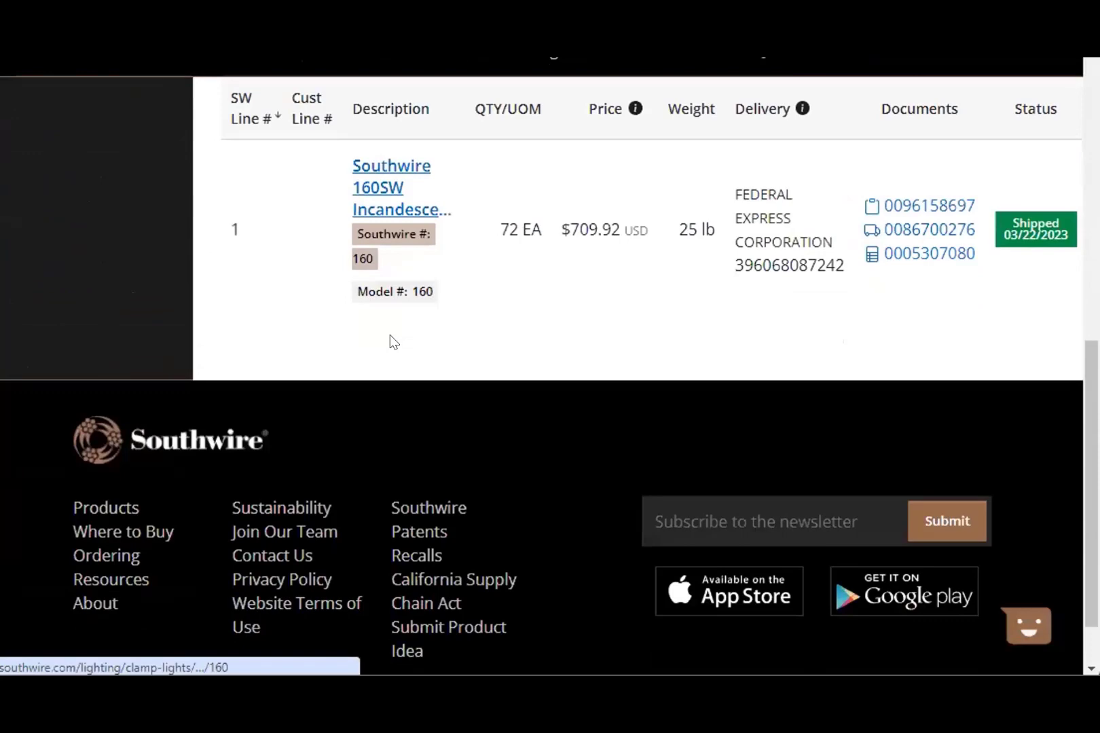
scroll(387, 333, up, 2)
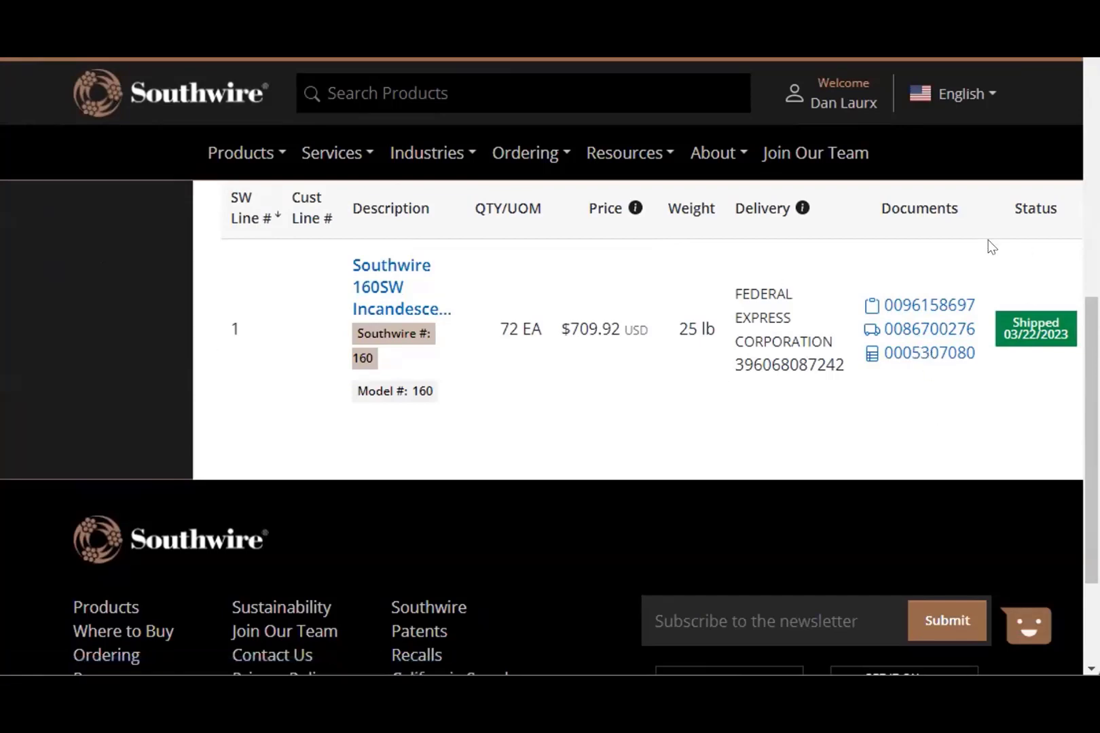
scroll(887, 338, up, 8)
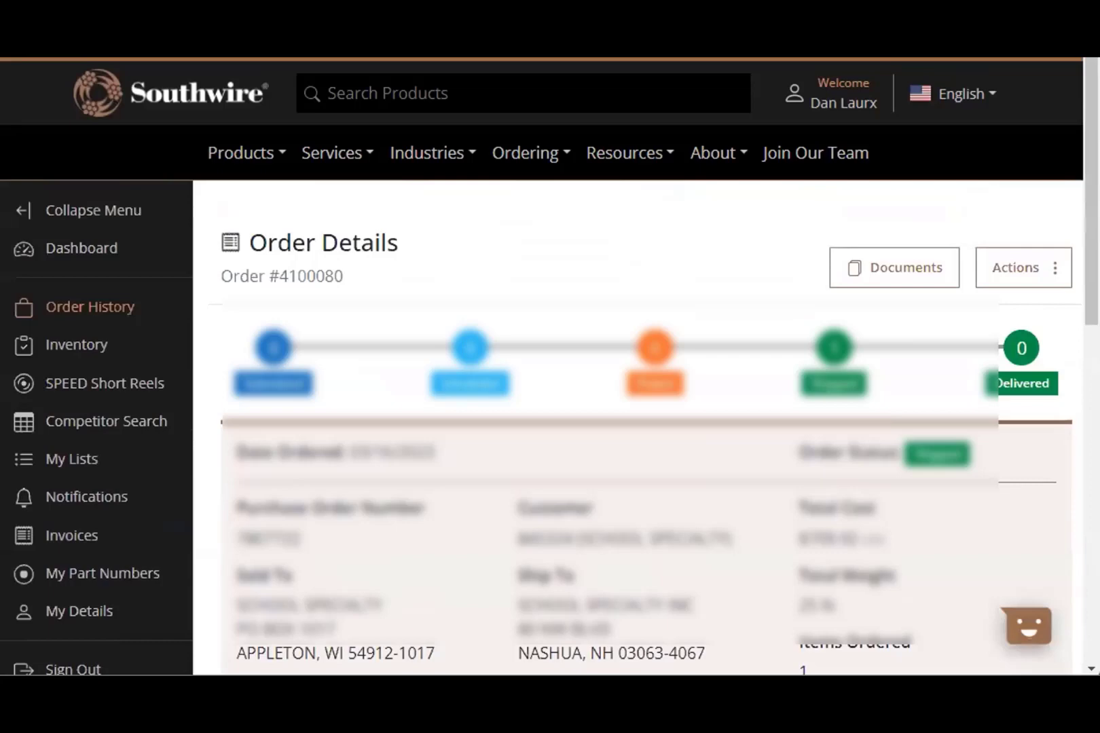
- Show order 4100080's Order Confirmation, Bill of Lading, Packing List and Invoice, and select all
click(930, 265)
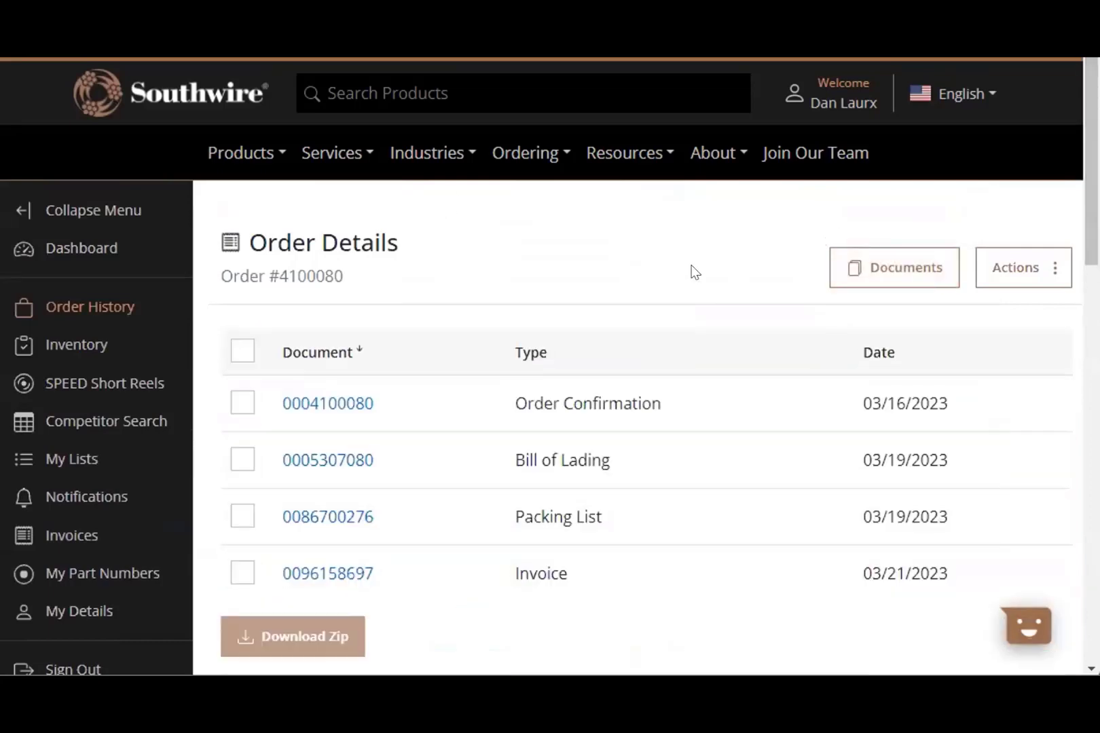
click(242, 349)
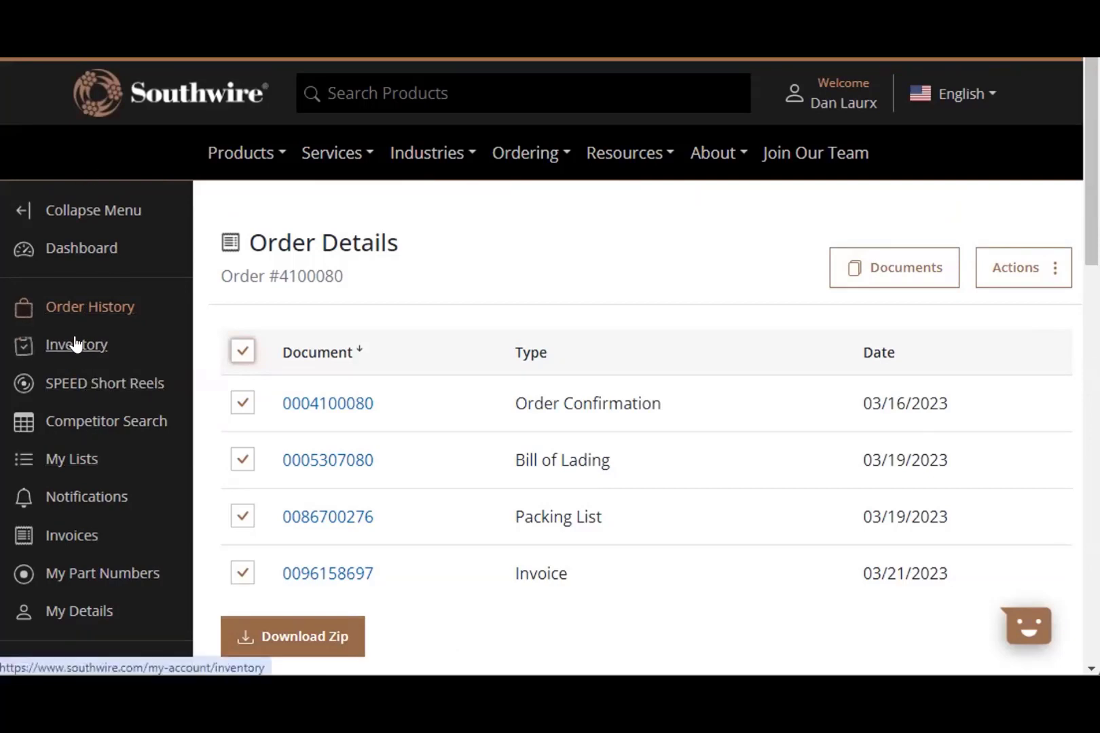
- Go to the Inventory page and search for material number 2588sw0002
click(75, 344)
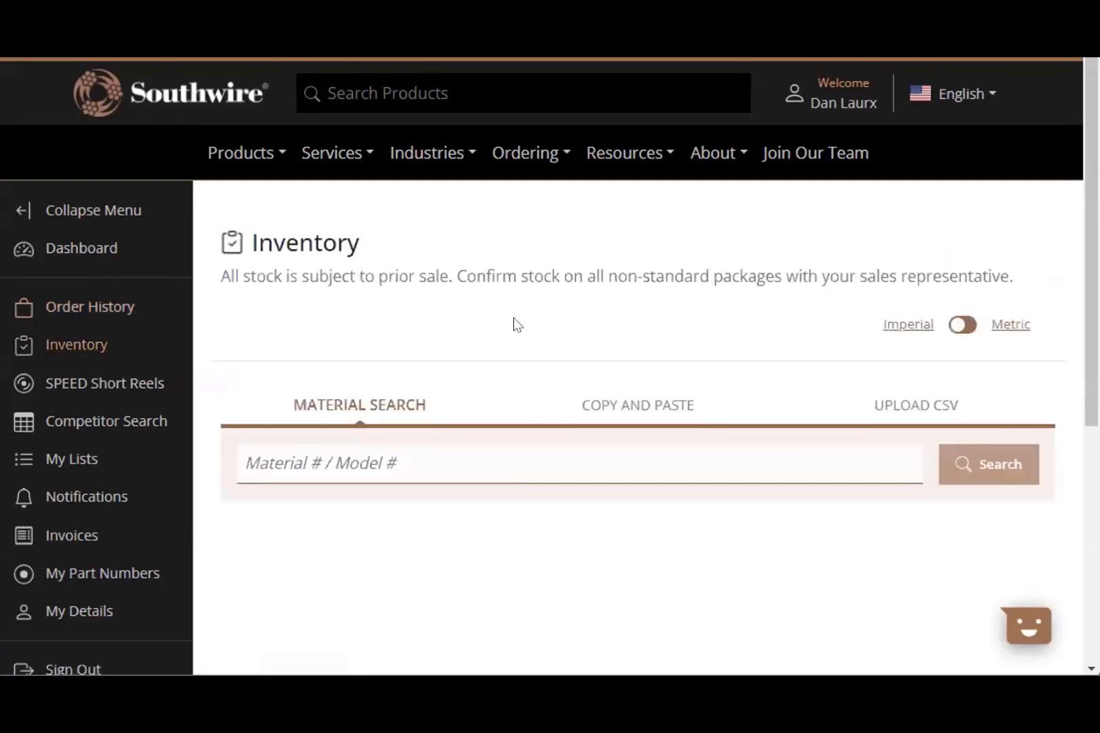
scroll(513, 323, down, 2)
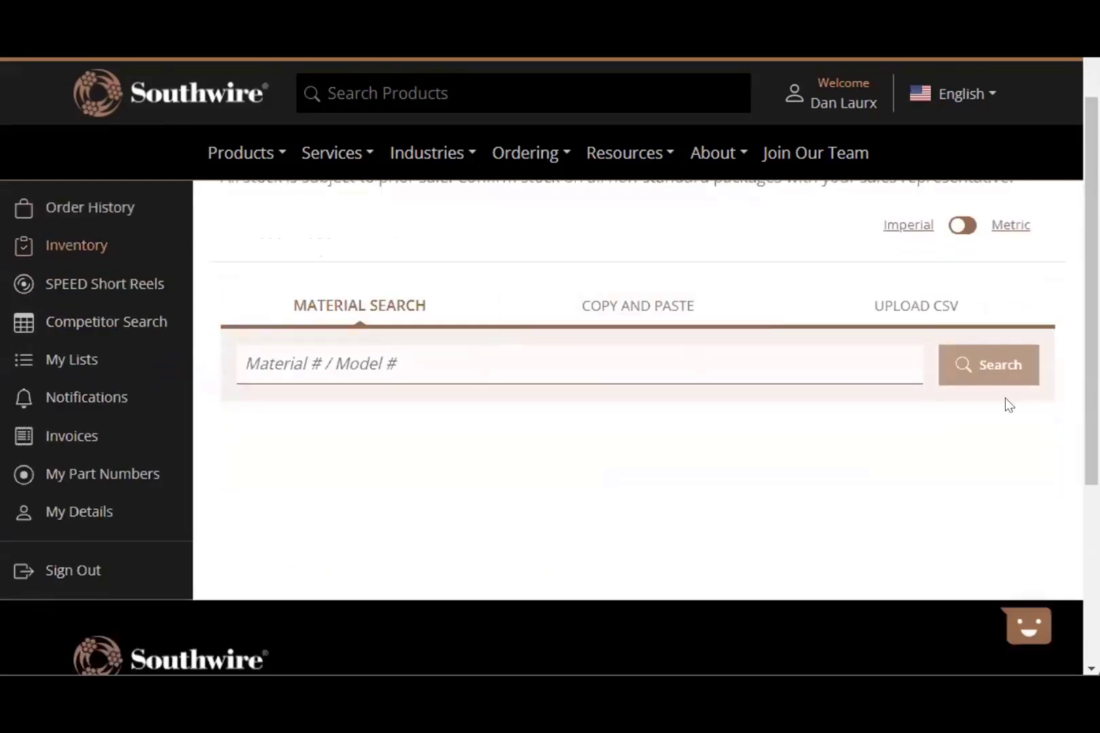
scroll(769, 443, up, 2)
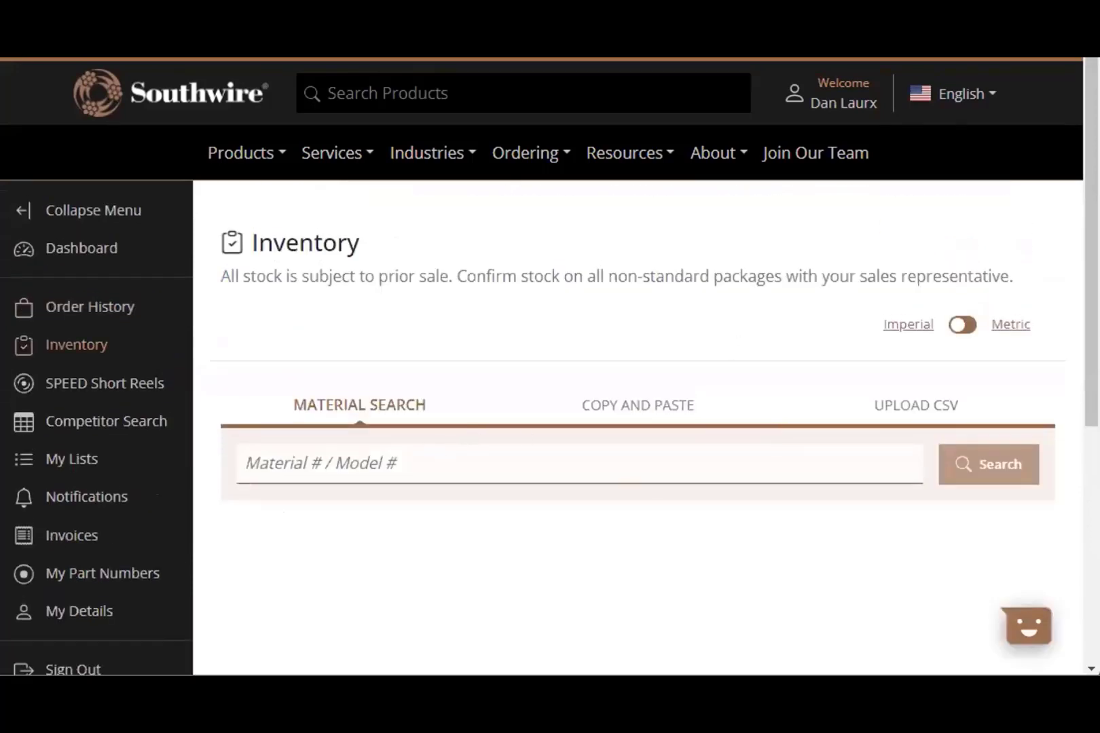
click(474, 448)
click(474, 447)
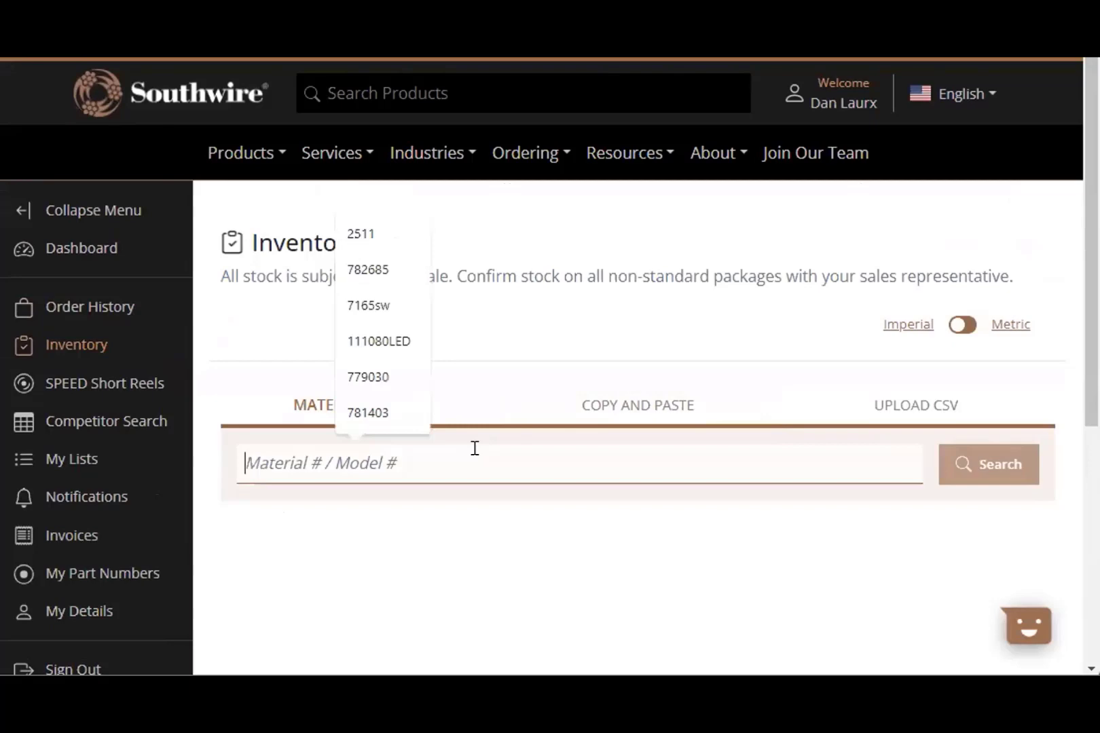
text(25)
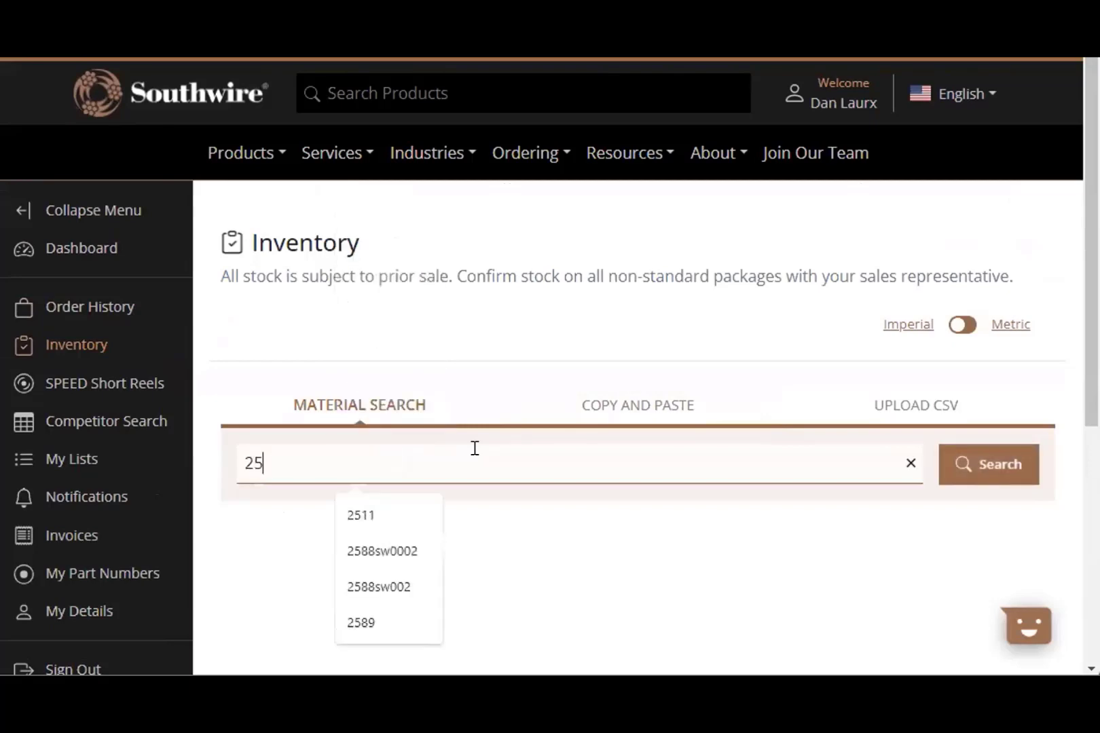
text(88sw)
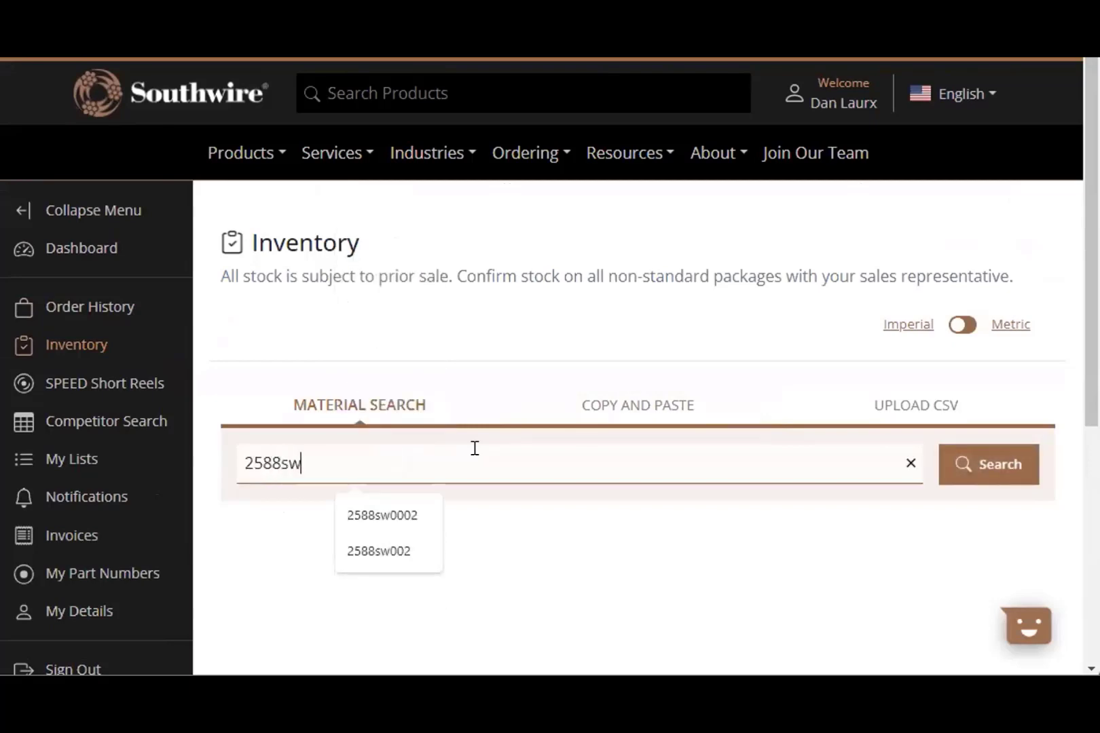
text(0002)
key(Return)
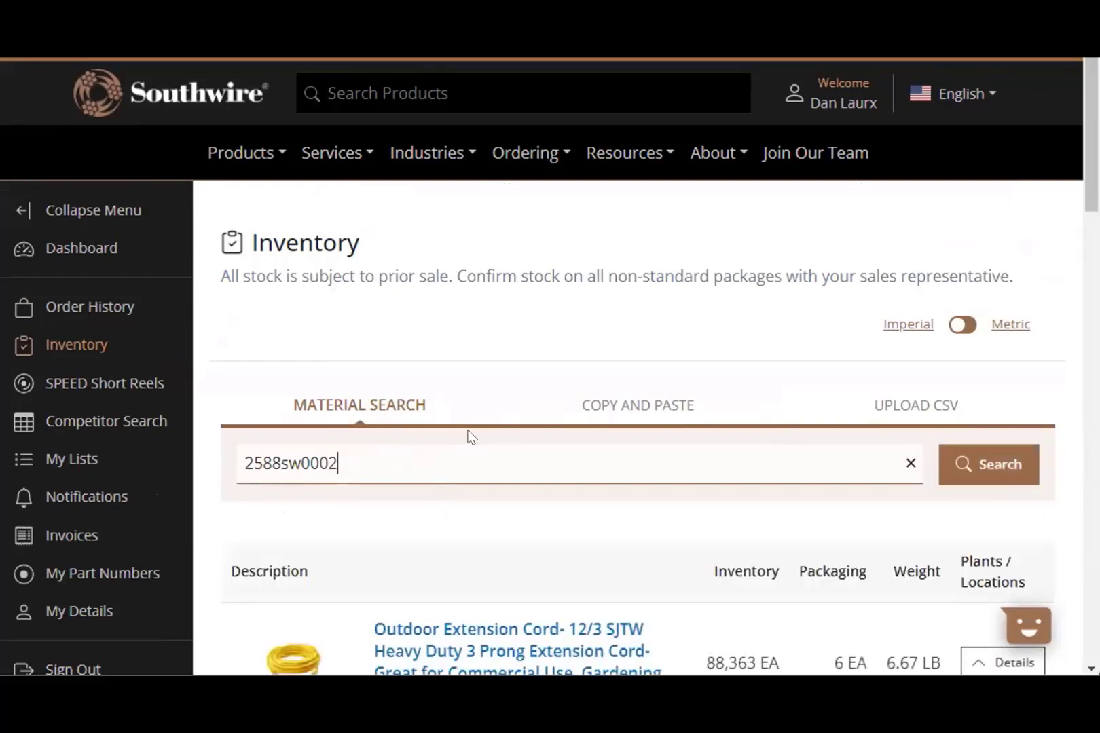
- Review the extension cord's stock in the Plants/Locations table for every warehouse
scroll(469, 437, down, 2)
scroll(687, 525, down, 4)
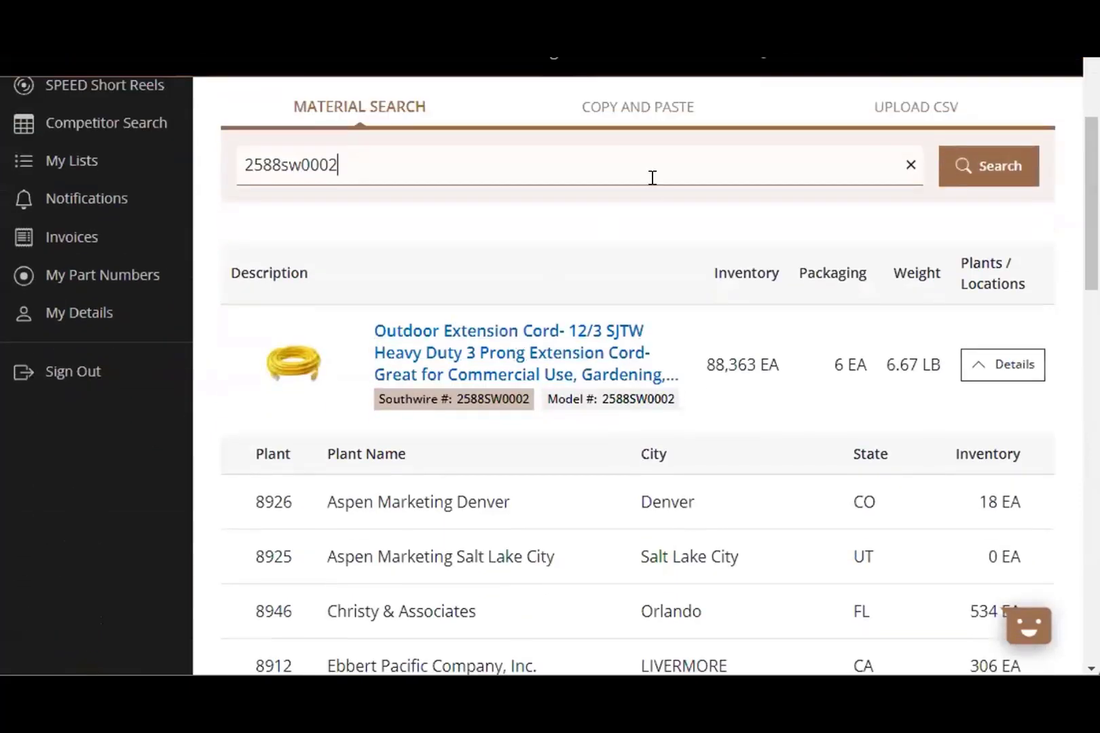
scroll(815, 274, down, 2)
scroll(801, 273, down, 2)
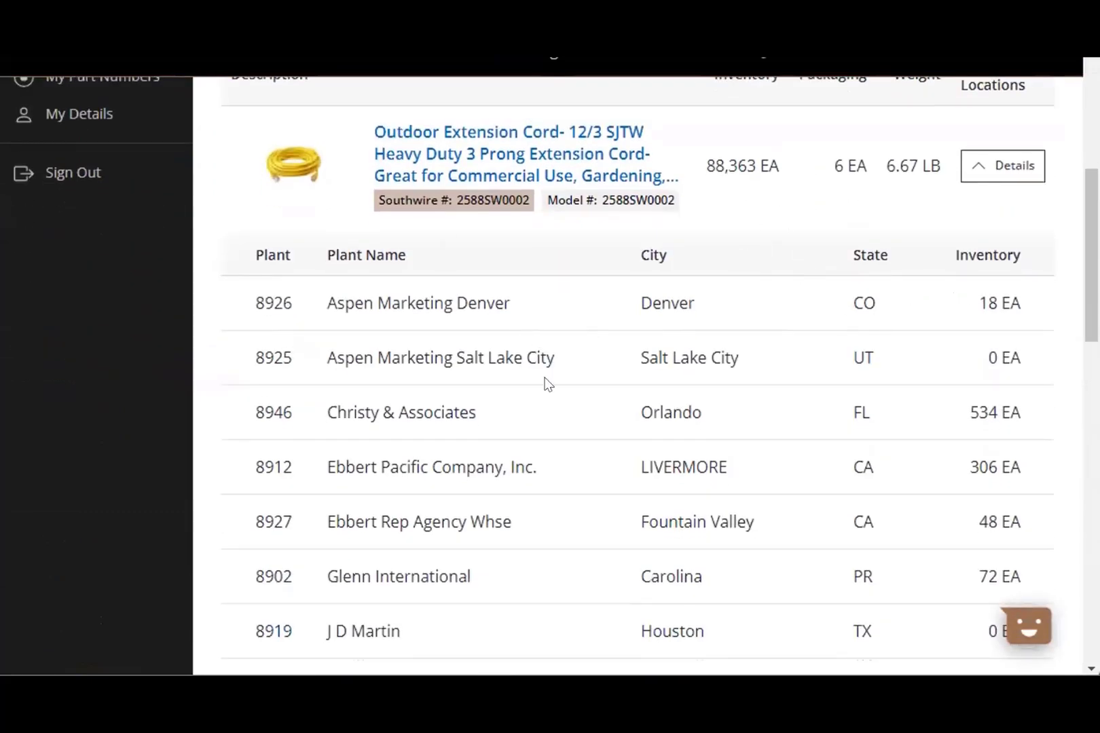
scroll(577, 451, down, 4)
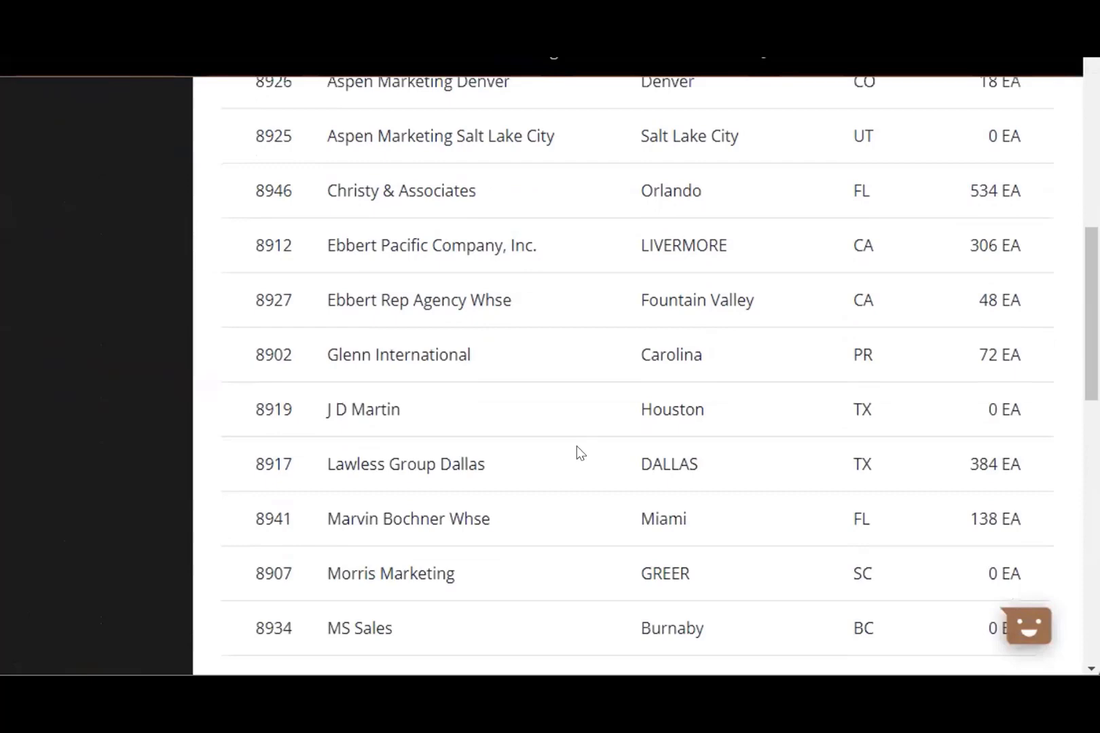
scroll(576, 446, down, 7)
scroll(648, 410, down, 2)
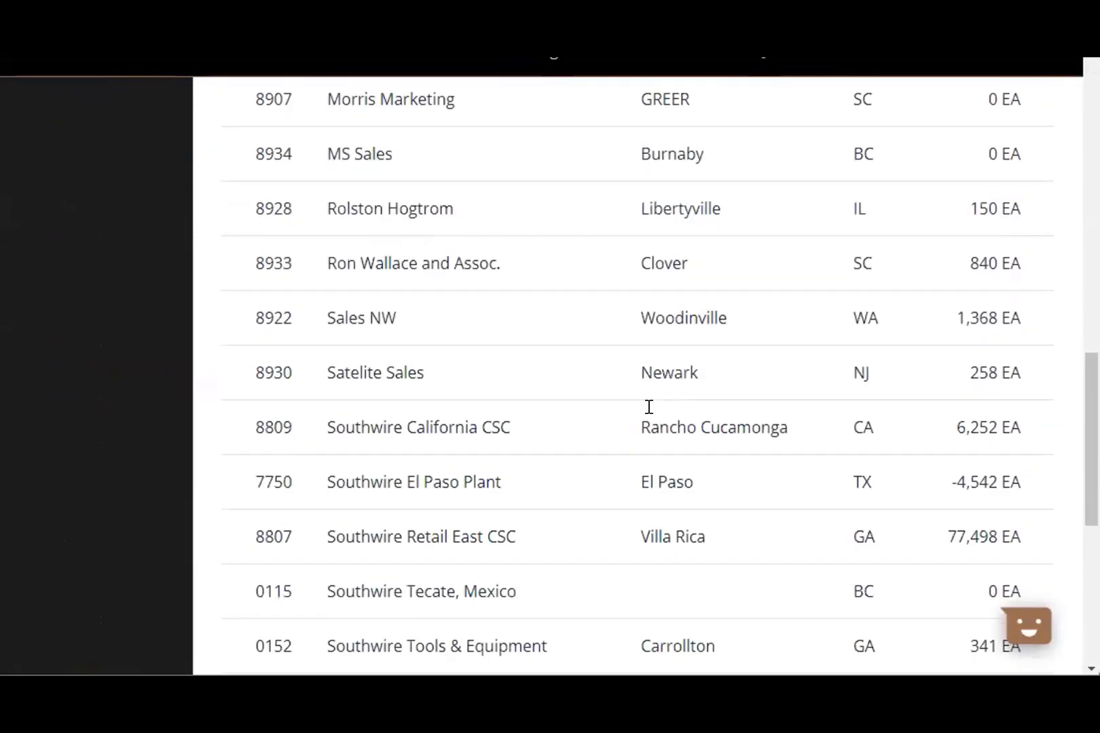
scroll(649, 406, down, 2)
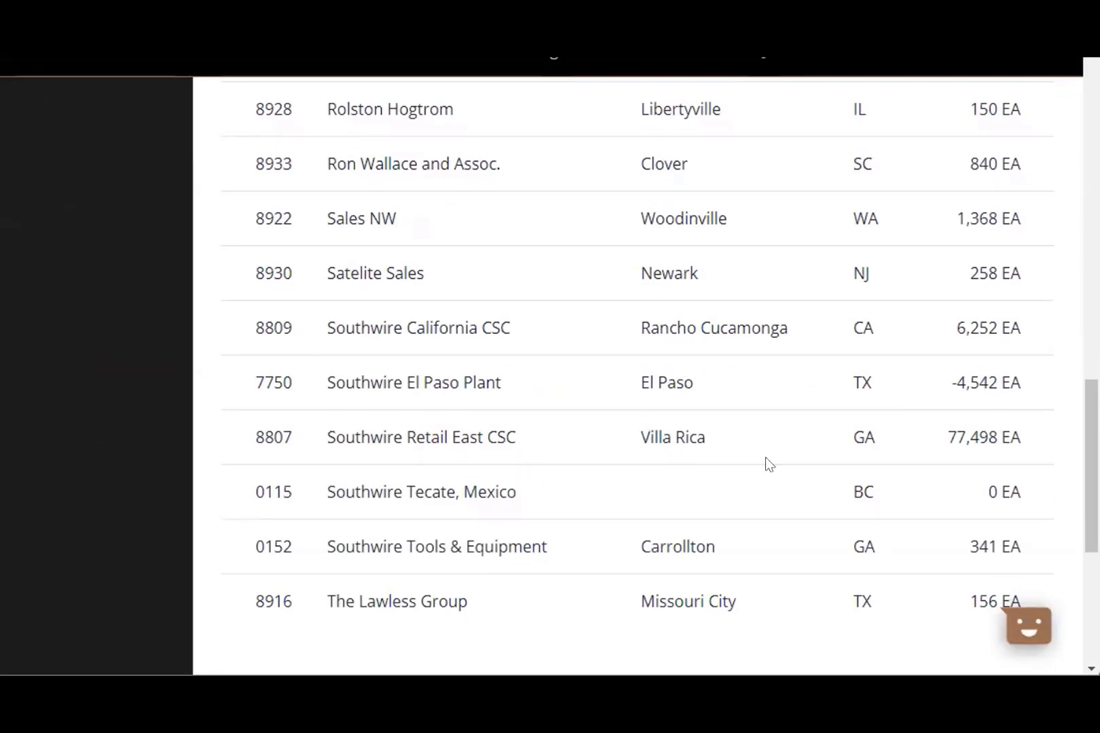
scroll(881, 452, up, 7)
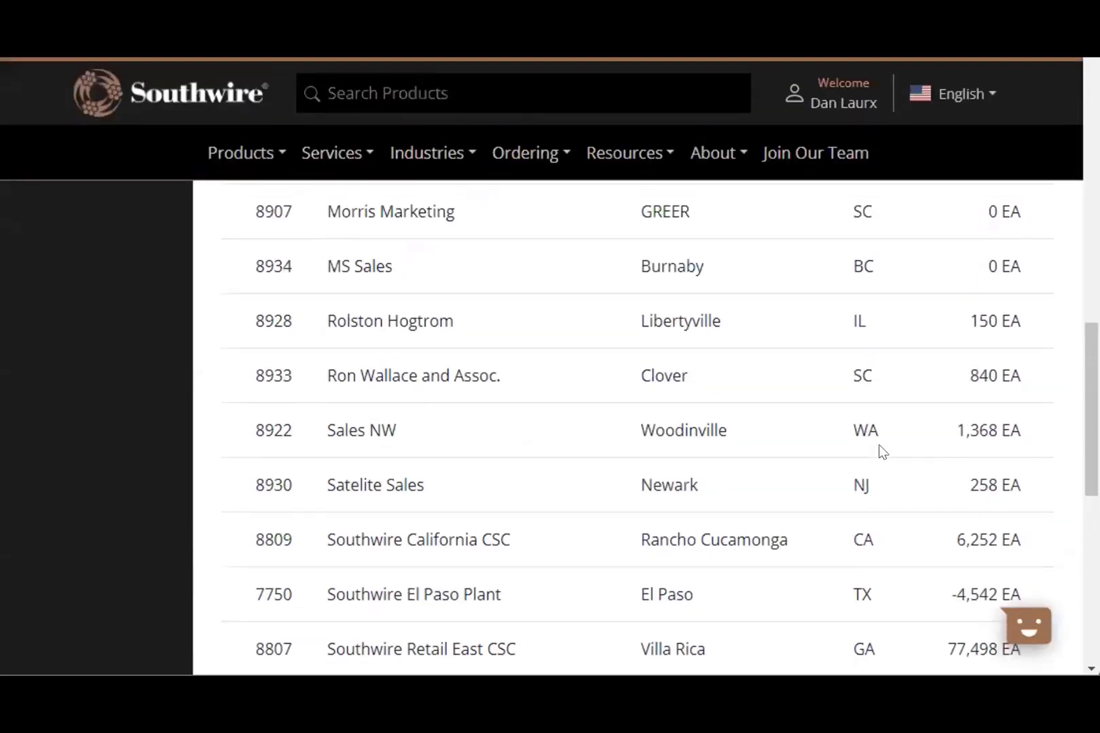
scroll(881, 451, up, 6)
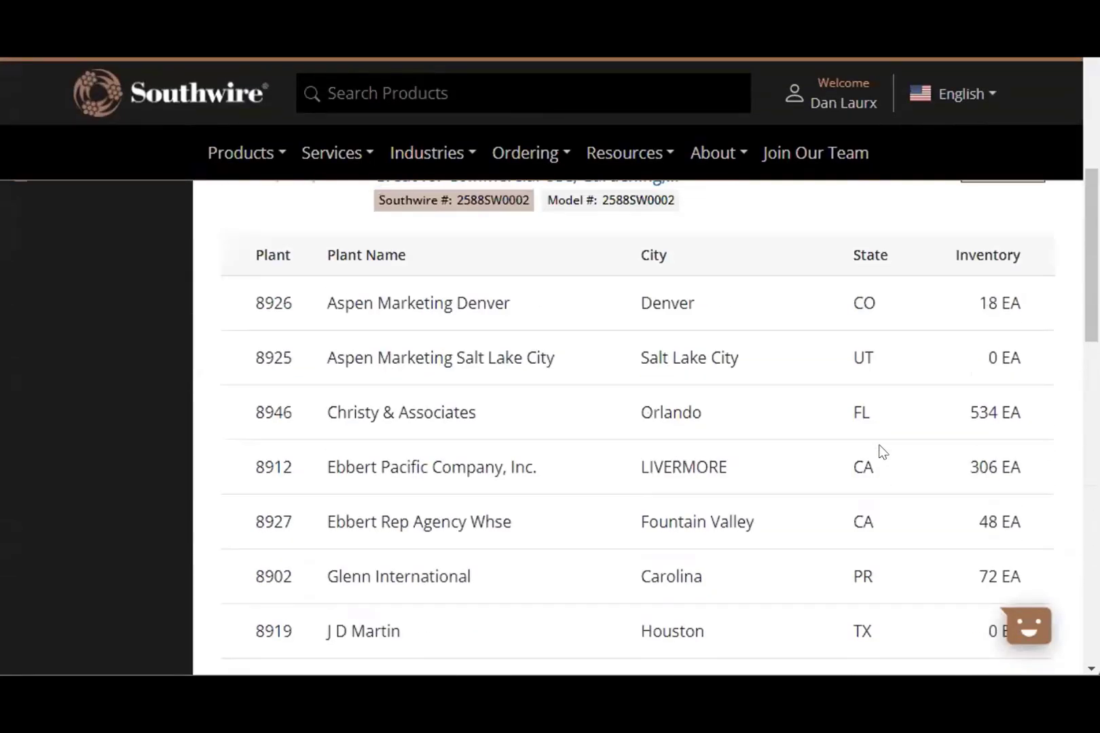
scroll(881, 452, down, 3)
scroll(893, 407, down, 5)
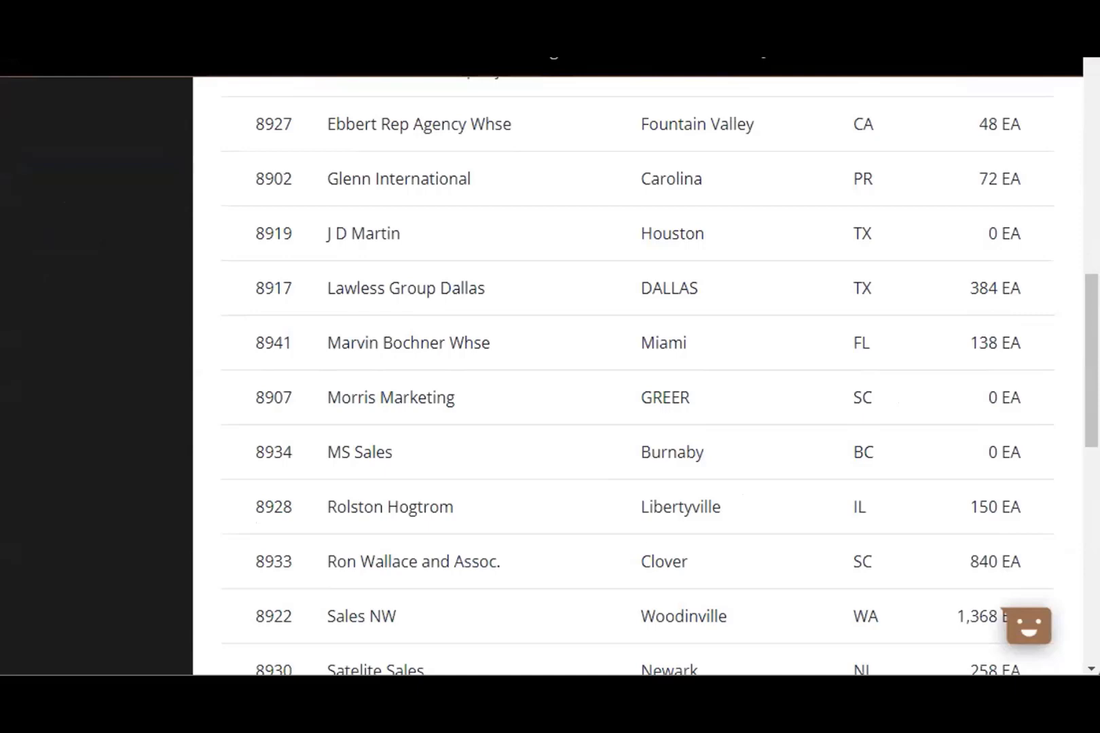
scroll(1056, 503, down, 2)
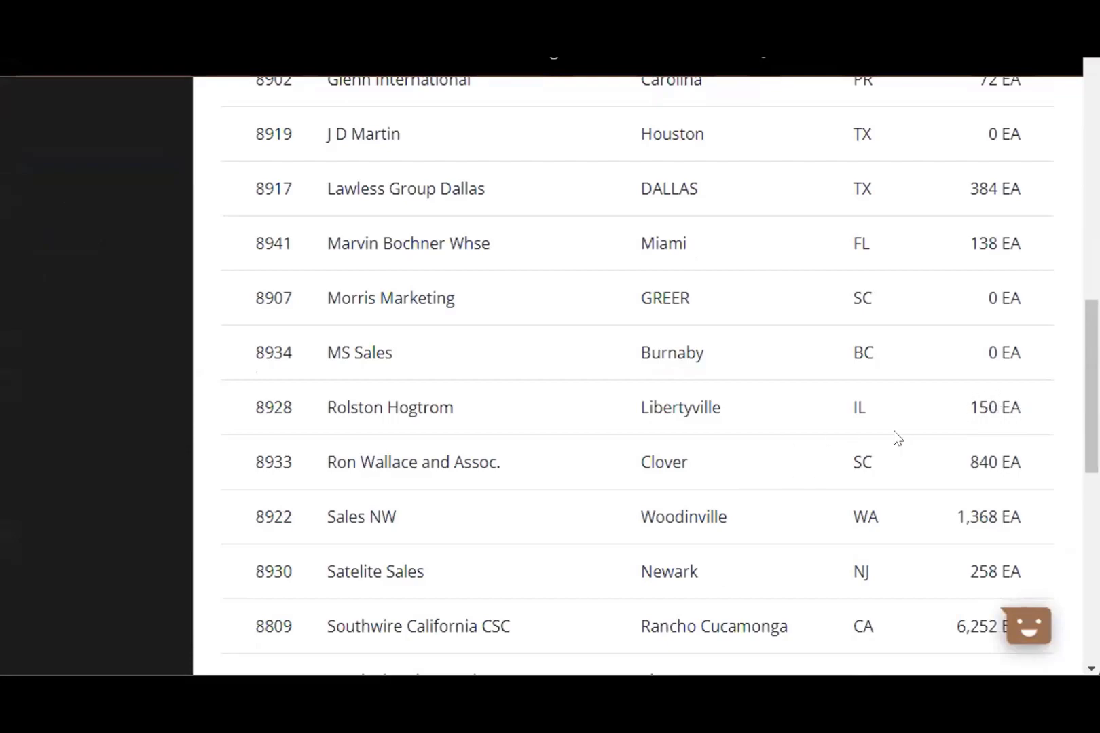
- Replace the search term 2588sw0002 with 2010
scroll(893, 437, up, 10)
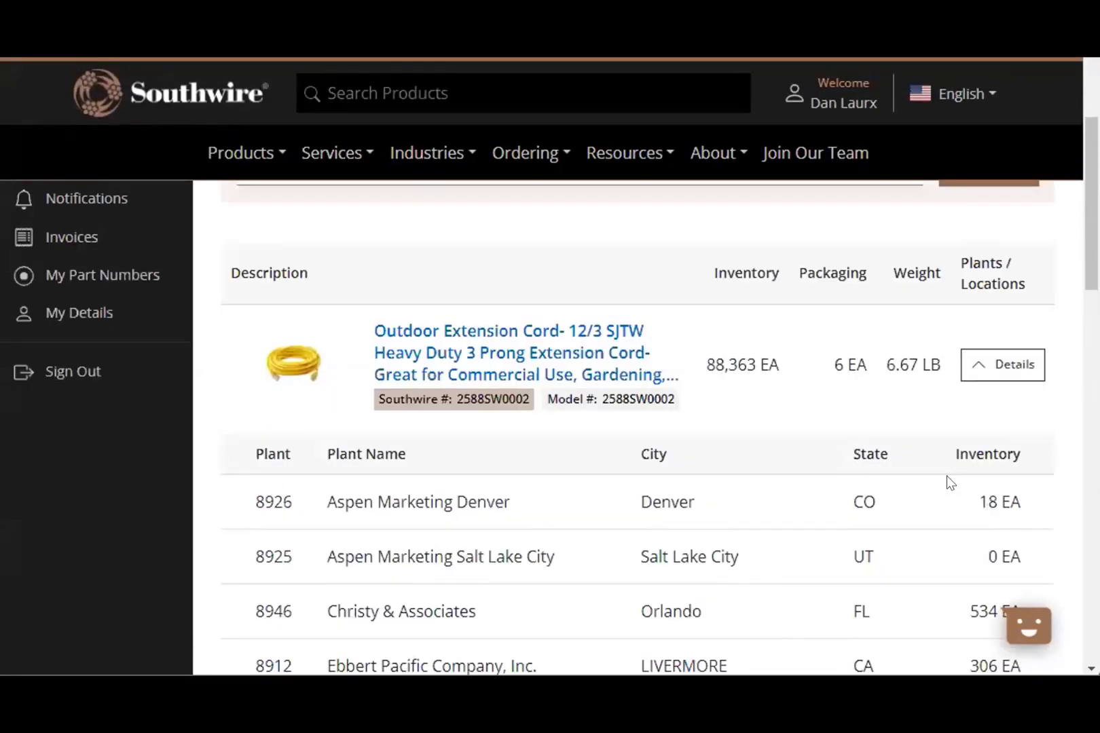
scroll(947, 482, up, 5)
double_click(312, 456)
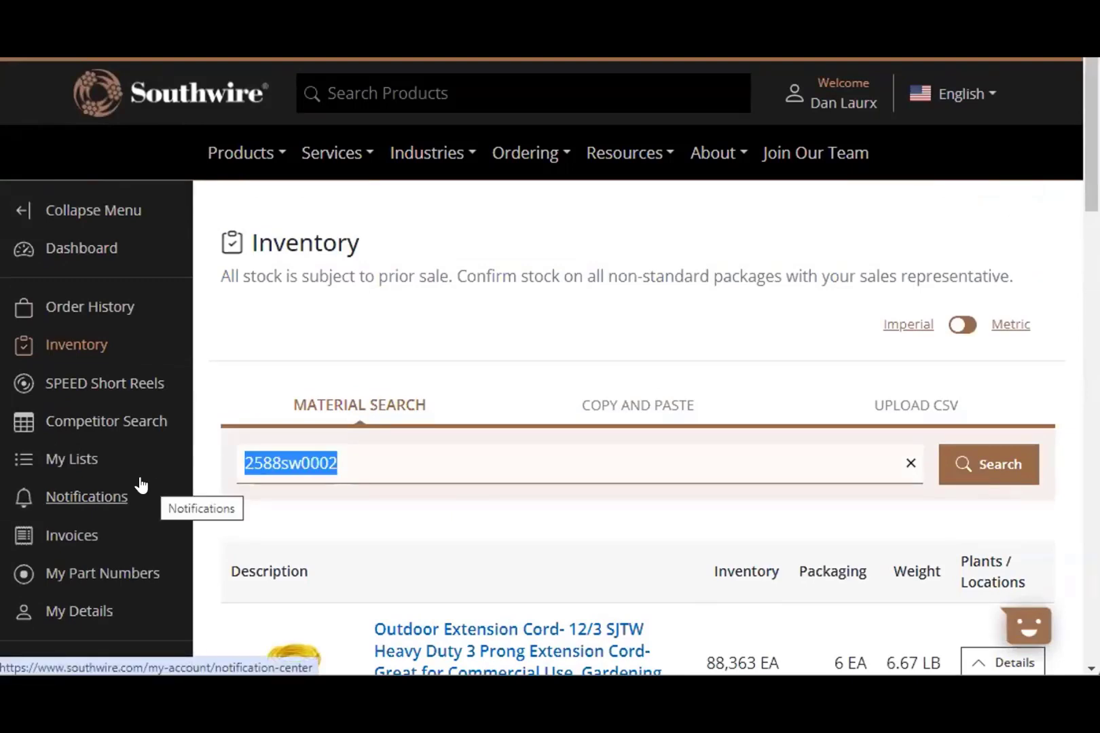
text(2010)
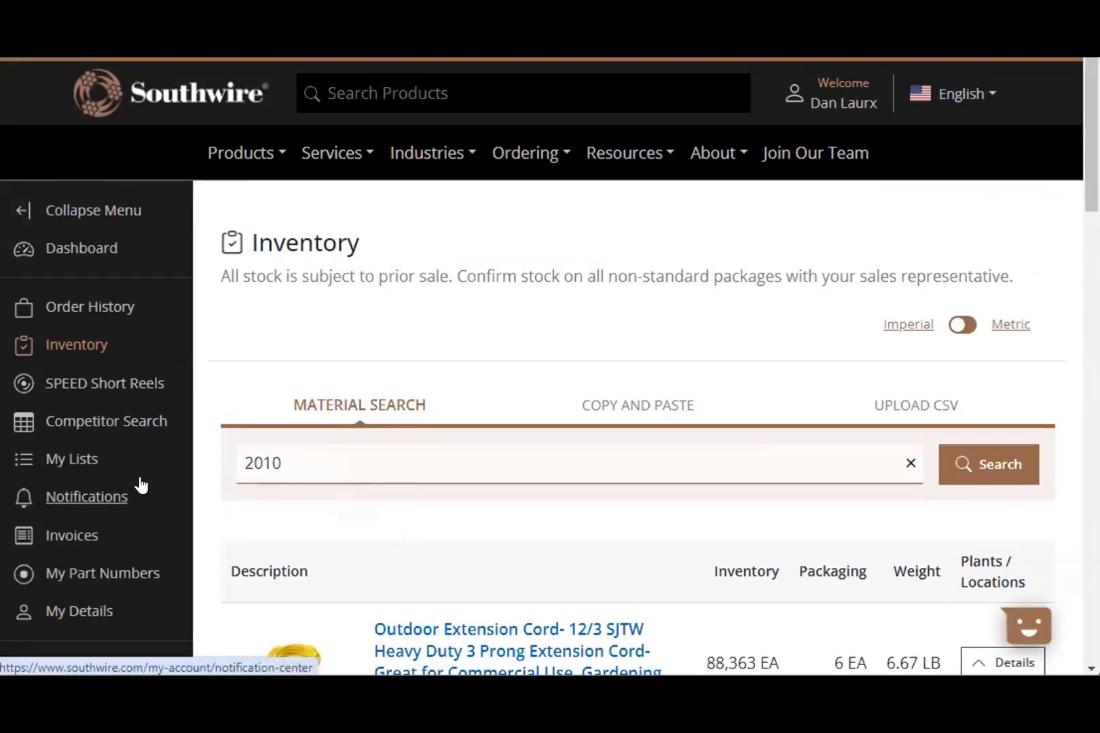
- Search for part 2010 and check the Material Lift's plant stock, including -79 EA at Houston
click(993, 465)
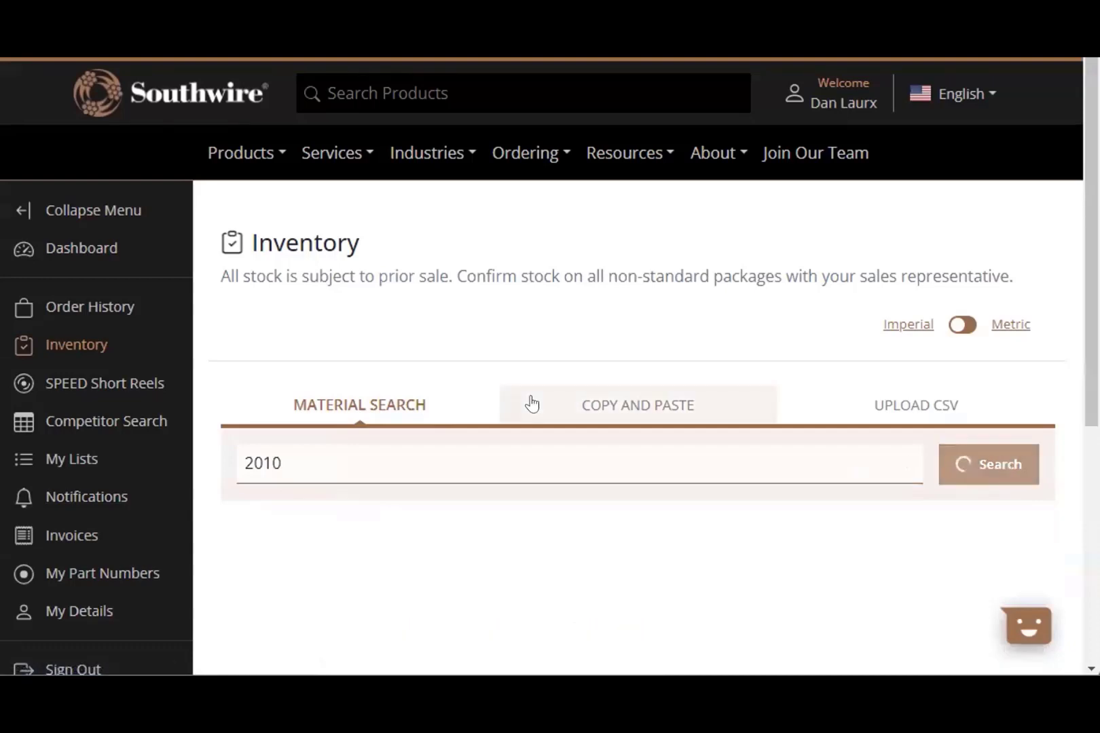
scroll(530, 401, down, 3)
scroll(785, 494, down, 3)
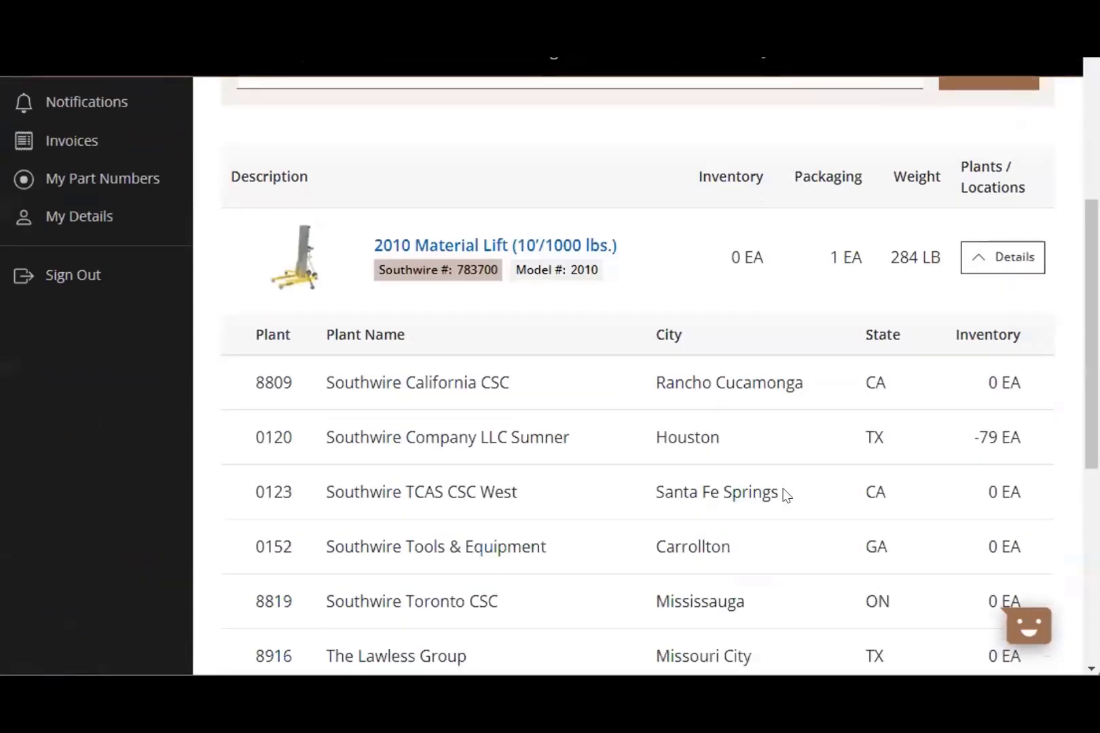
scroll(741, 414, down, 3)
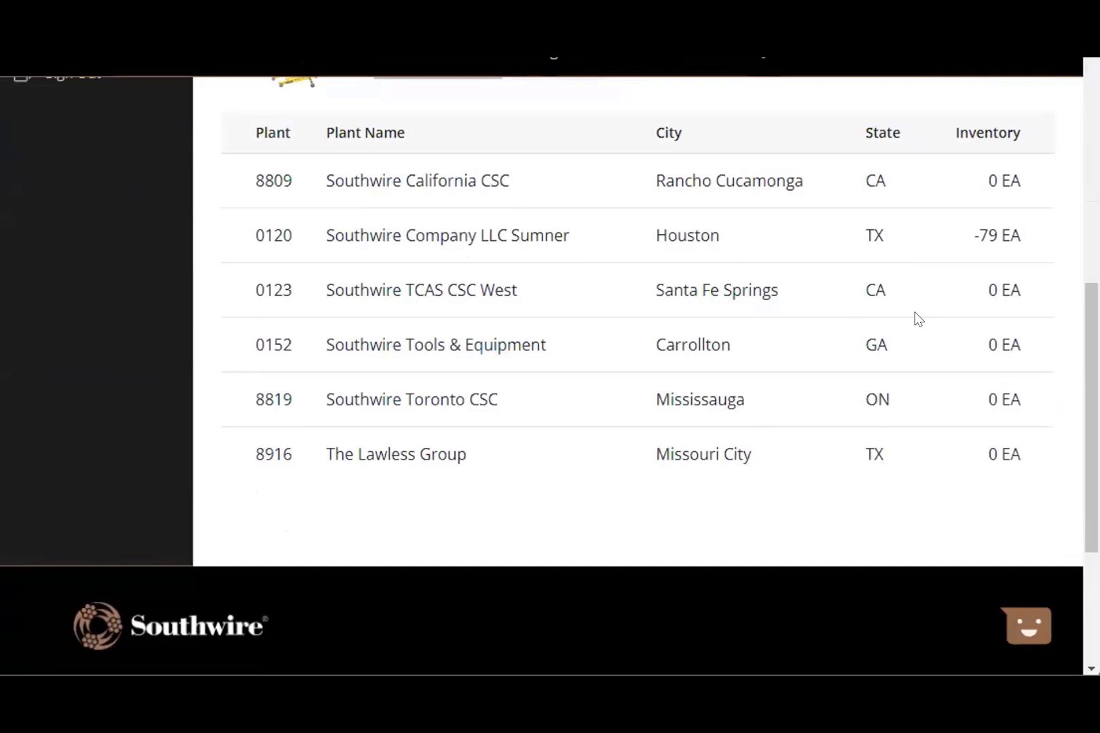
scroll(916, 318, down, 3)
scroll(916, 318, up, 5)
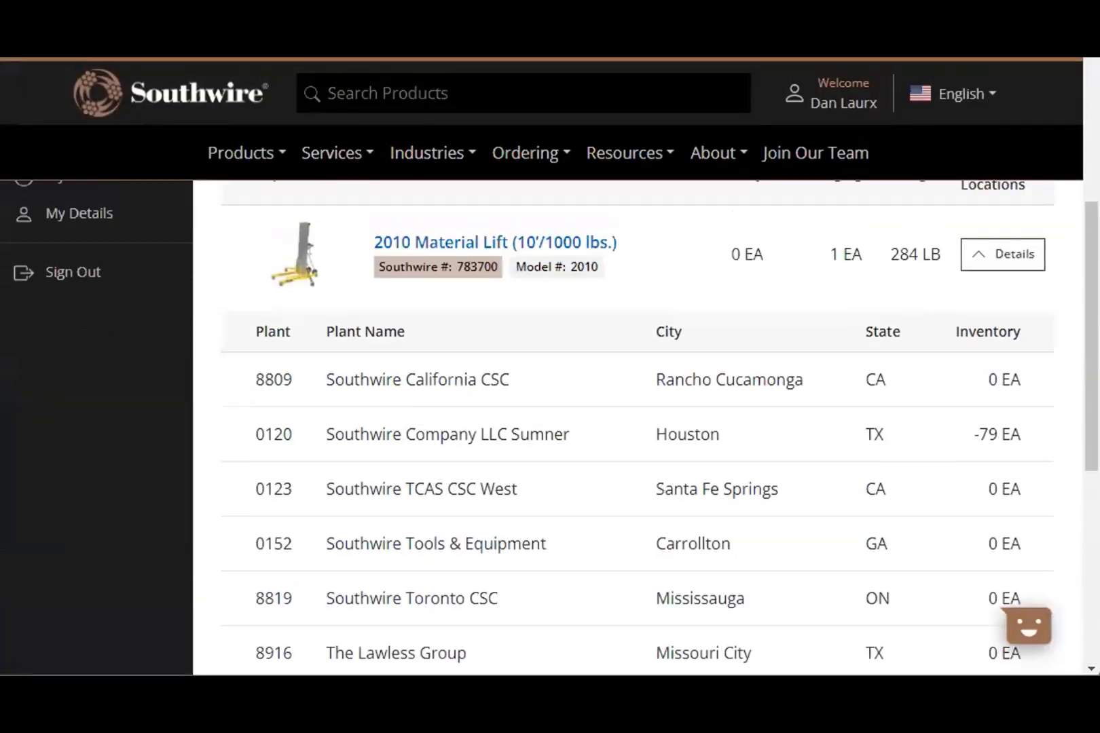
scroll(405, 337, up, 6)
drag(326, 461, 196, 466)
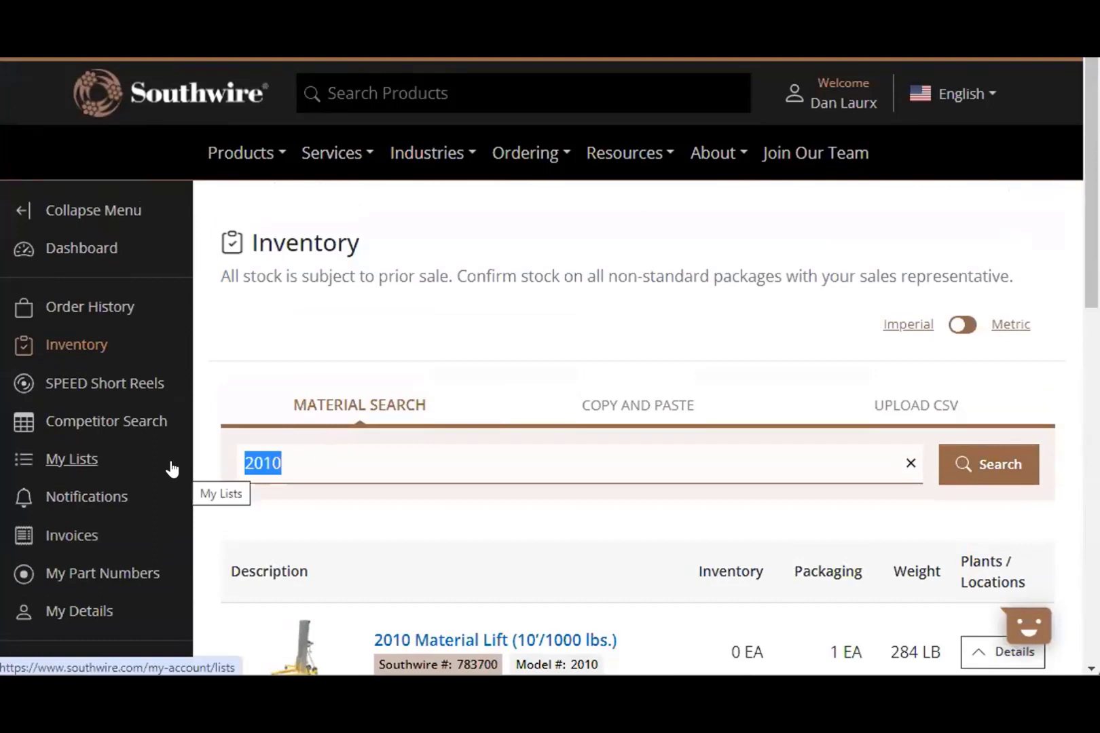
- Search part 784031 and review the wedge's 17 EA at plant 0120 Houston
text(784)
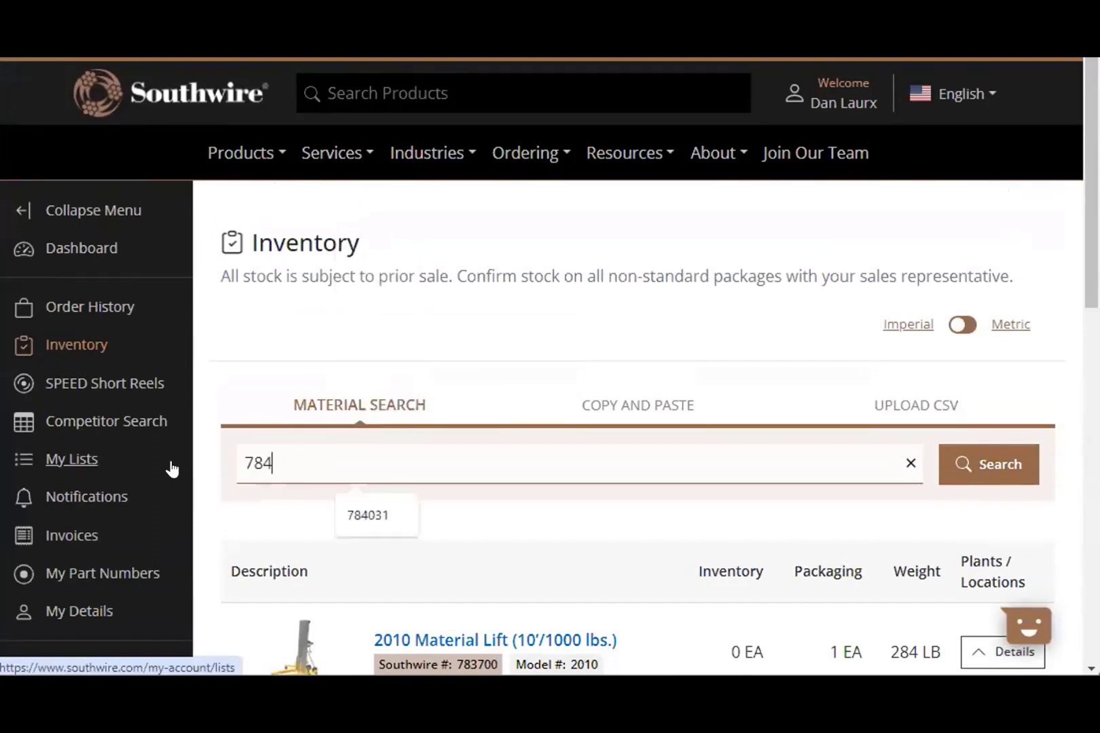
text(031)
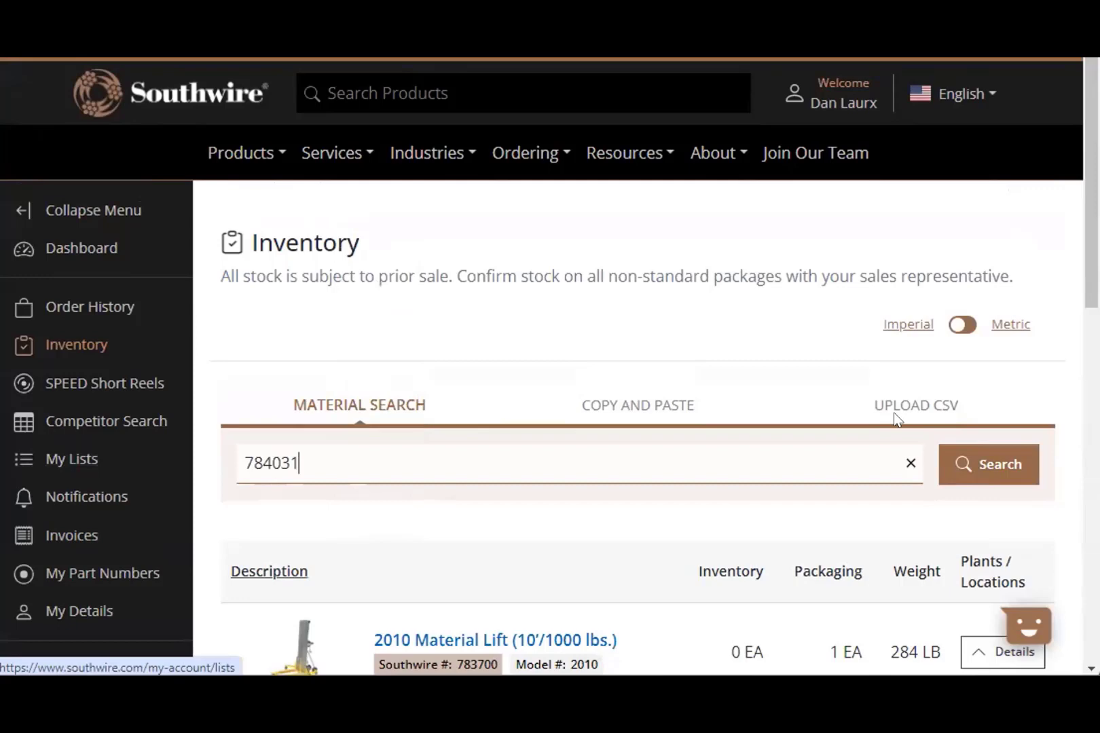
click(975, 475)
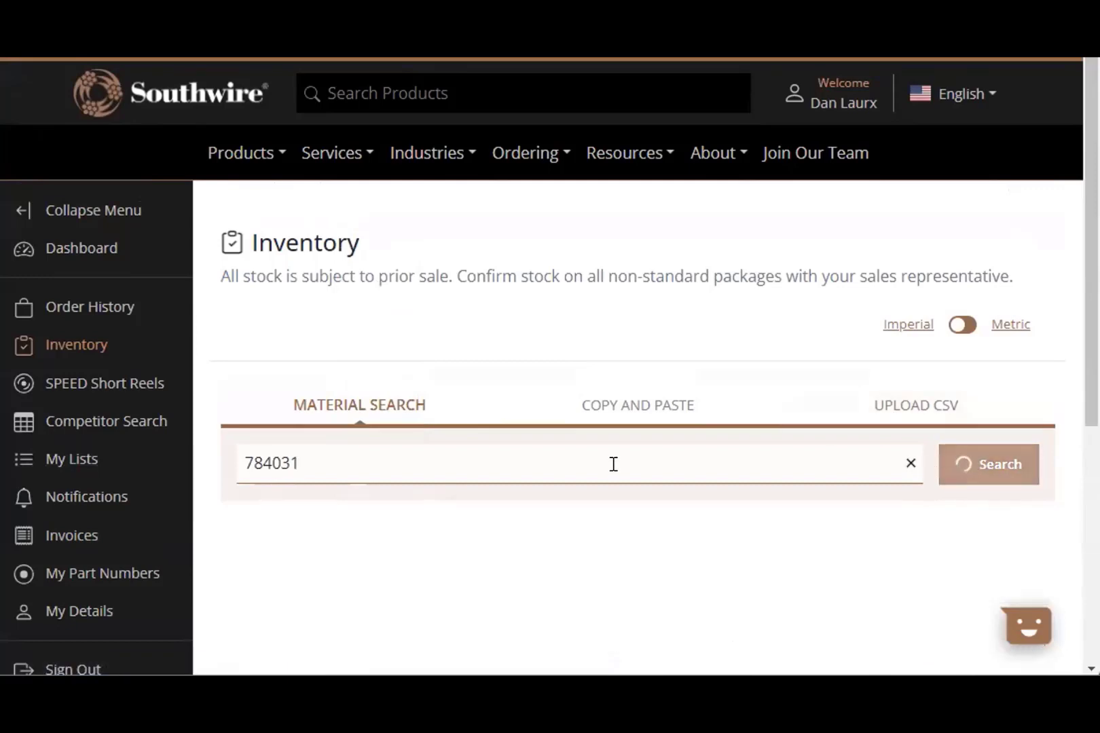
scroll(611, 466, down, 3)
scroll(614, 469, down, 2)
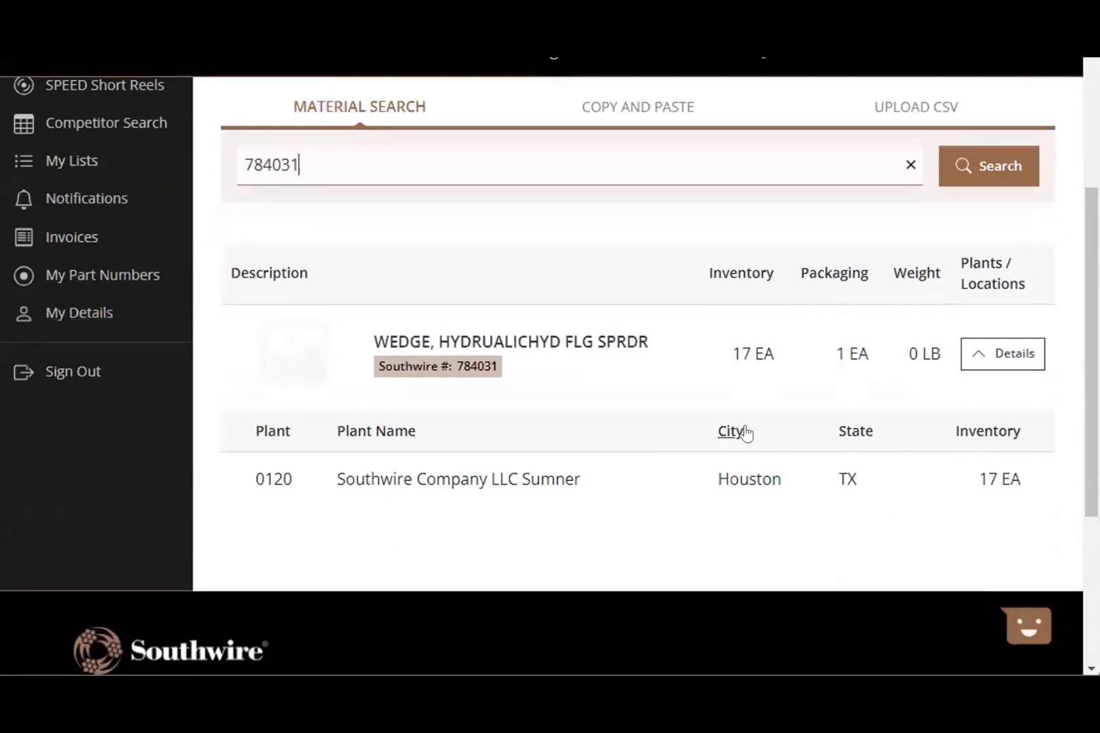
scroll(744, 433, down, 3)
scroll(750, 432, up, 4)
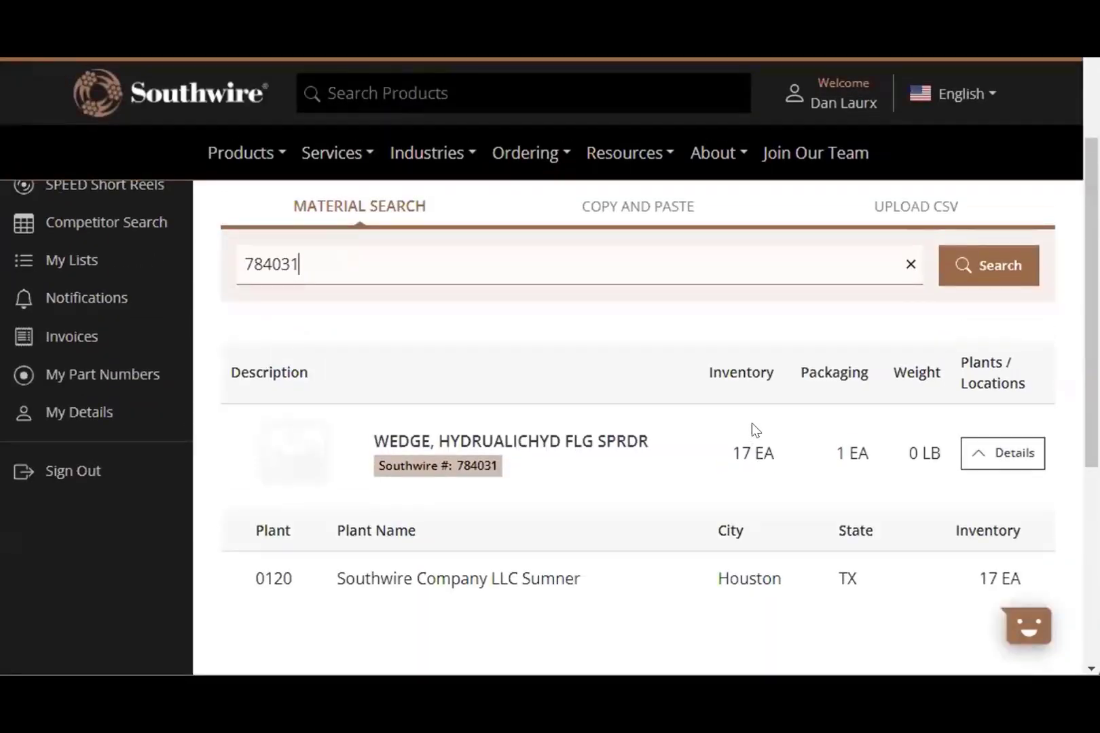
scroll(804, 319, up, 3)
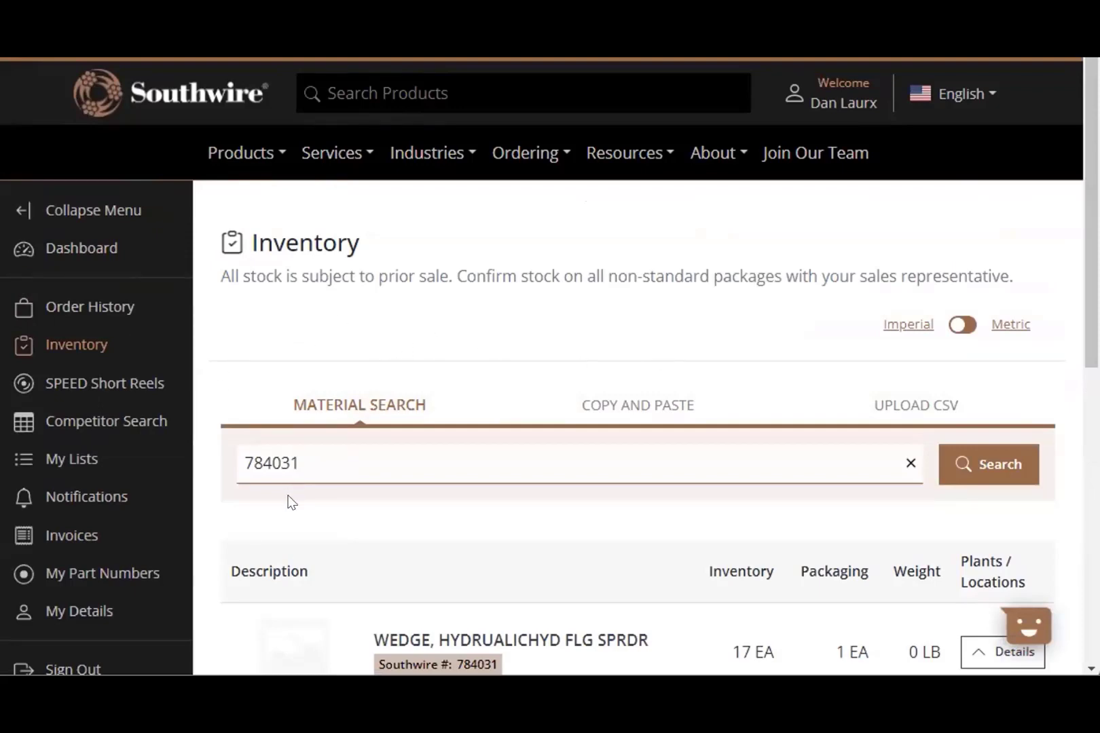
- Go from Order History back to the account Dashboard
click(100, 309)
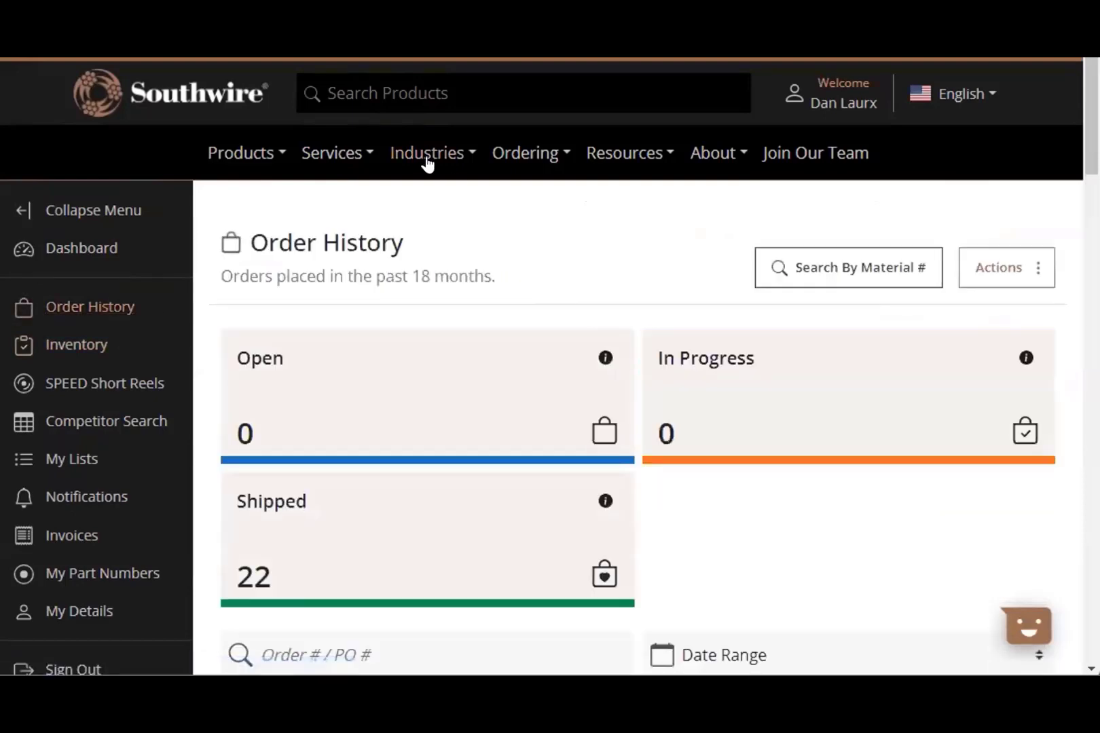
click(83, 248)
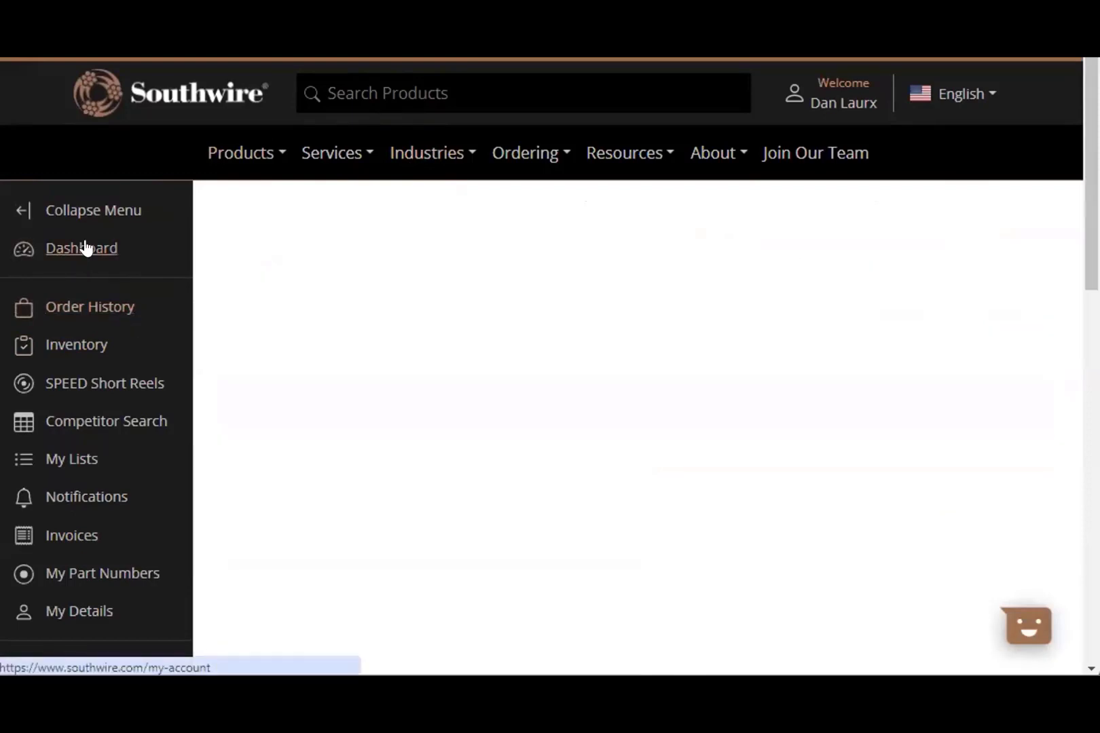
scroll(553, 384, down, 1)
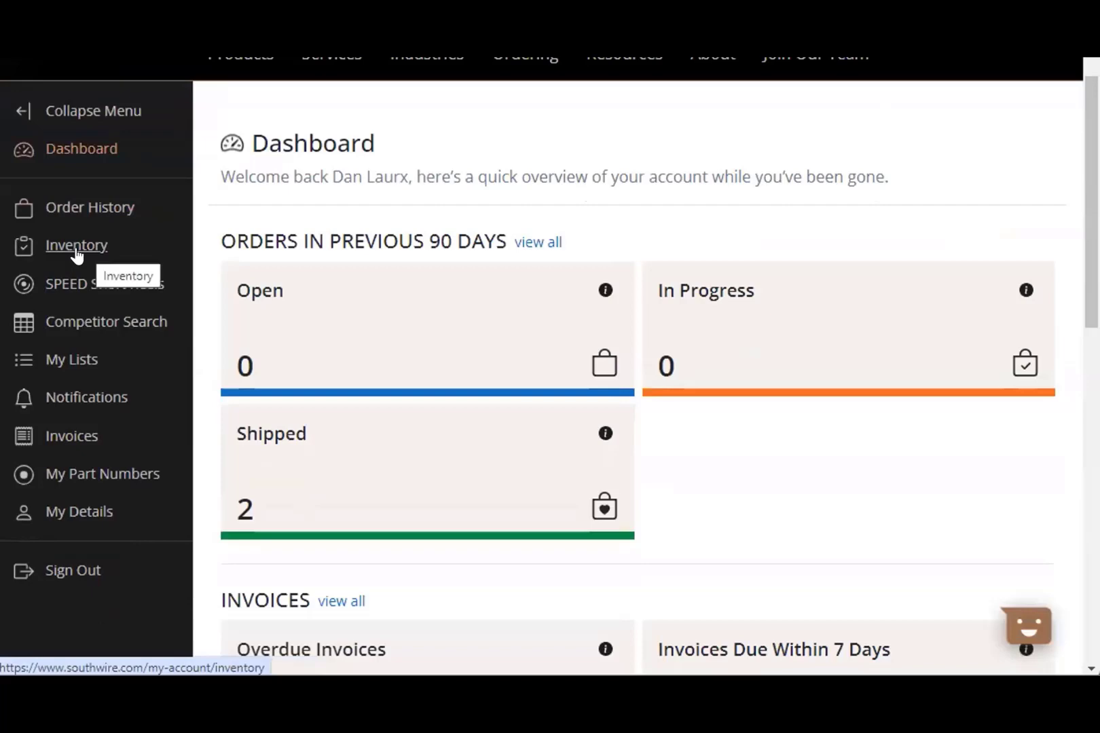
scroll(85, 211, up, 1)
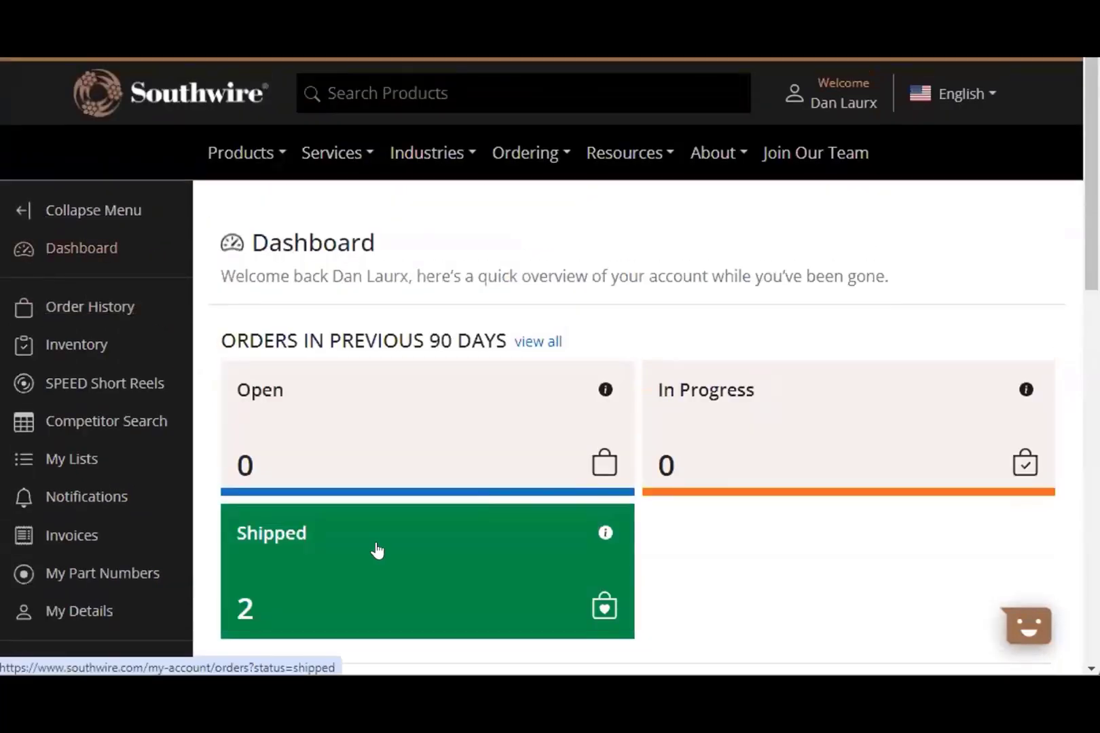
- Filter Order History to Open orders, which lists none
click(377, 463)
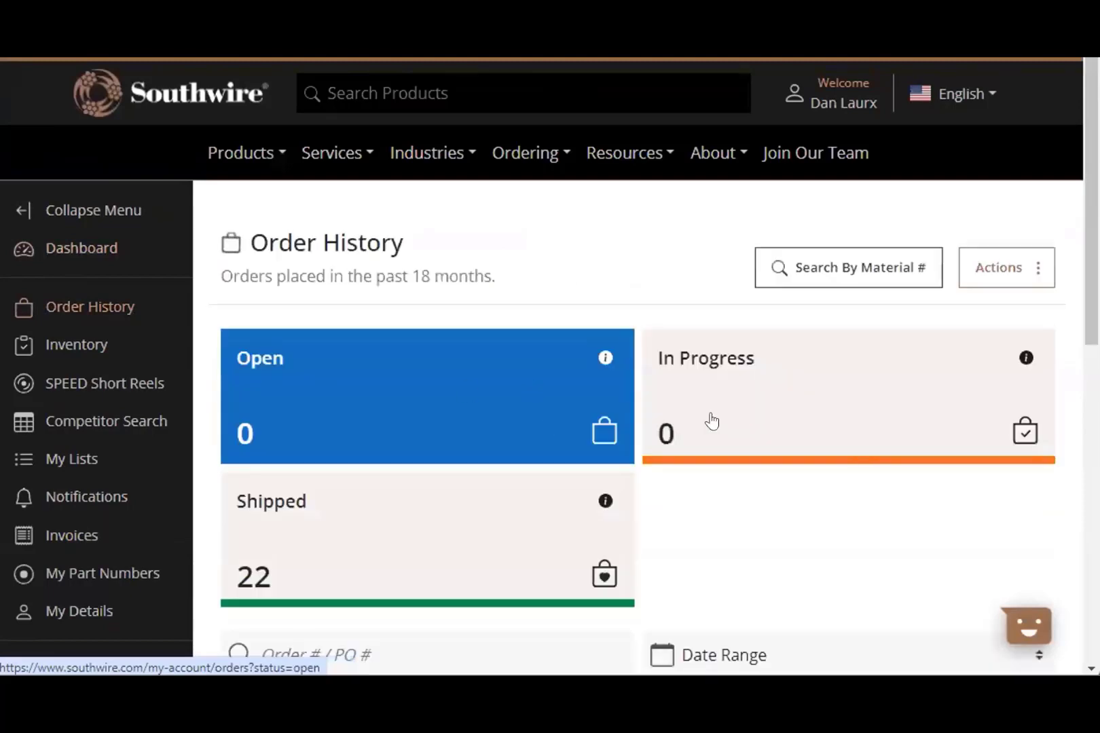
scroll(618, 607, down, 3)
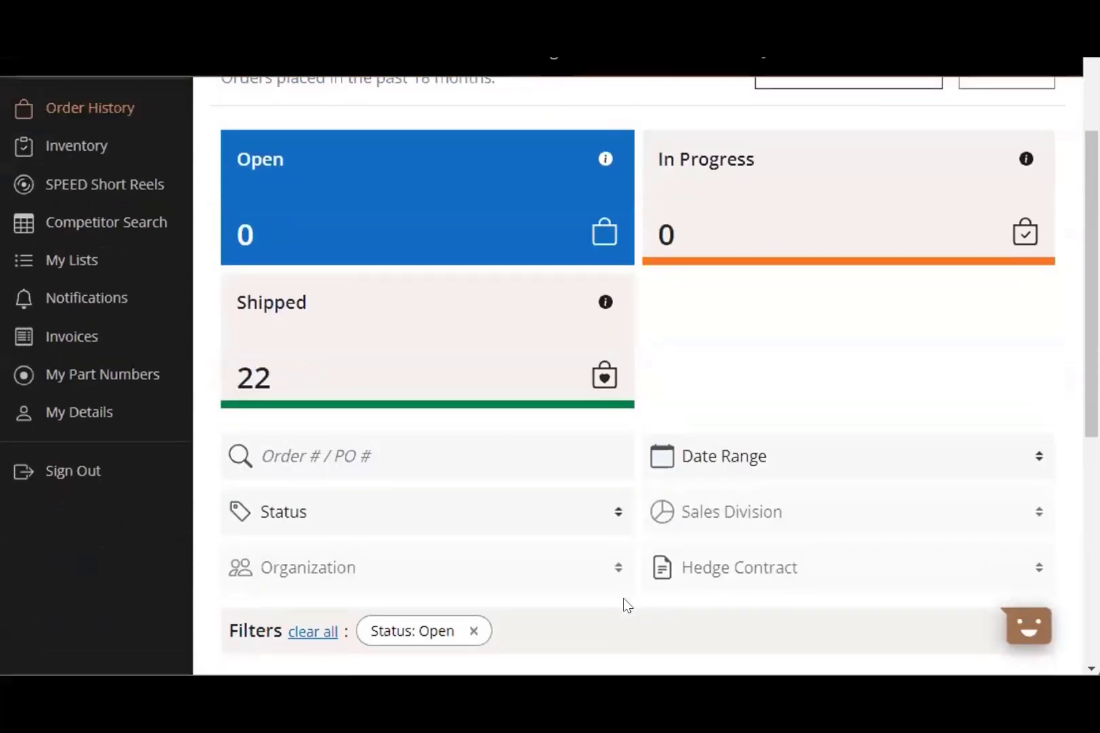
scroll(618, 606, down, 2)
scroll(617, 606, down, 3)
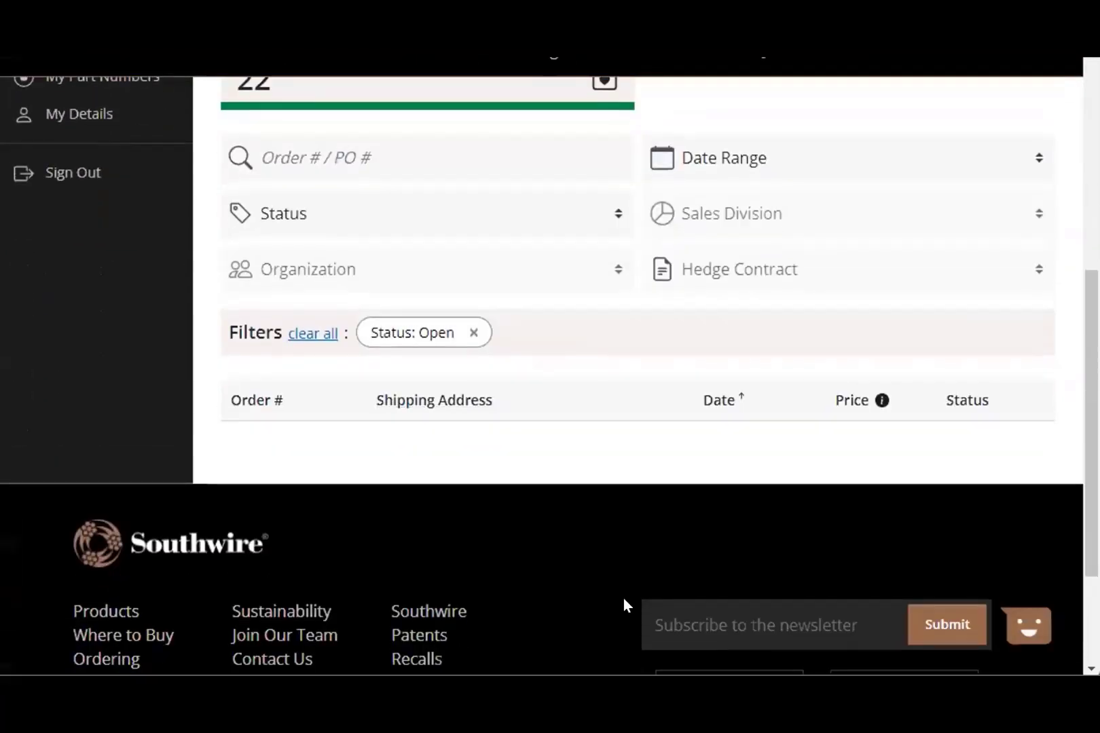
scroll(623, 604, up, 7)
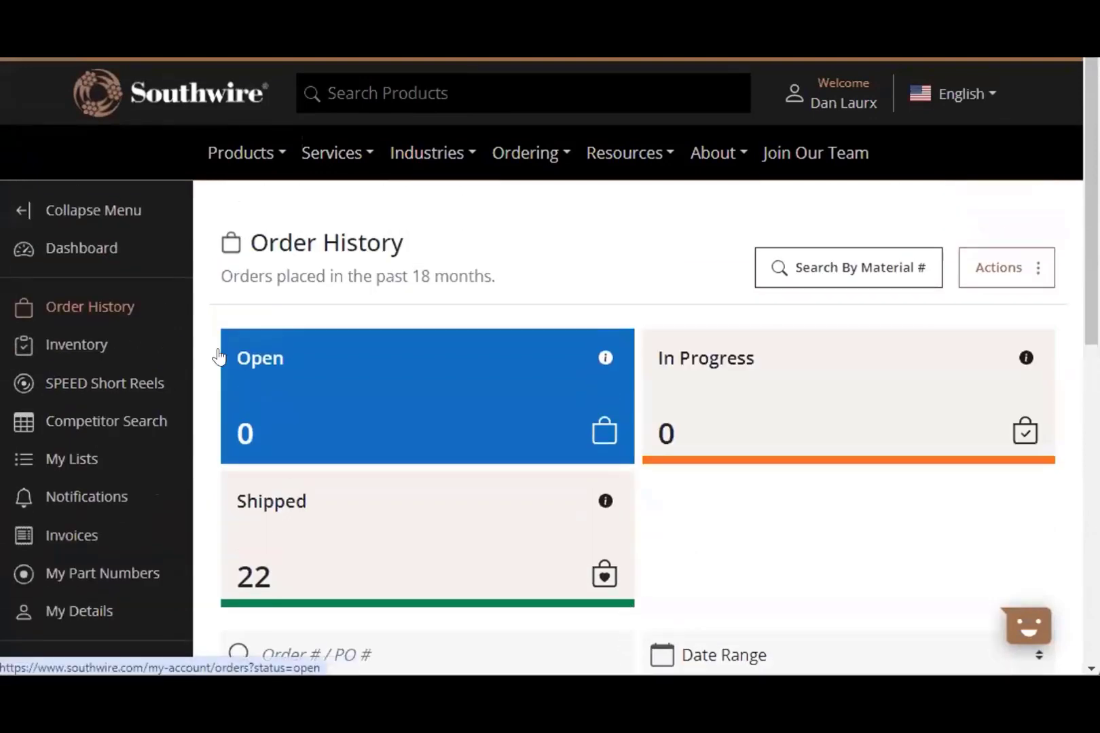
- Review the order notification preferences in the notification center, then sign out of the account
click(62, 498)
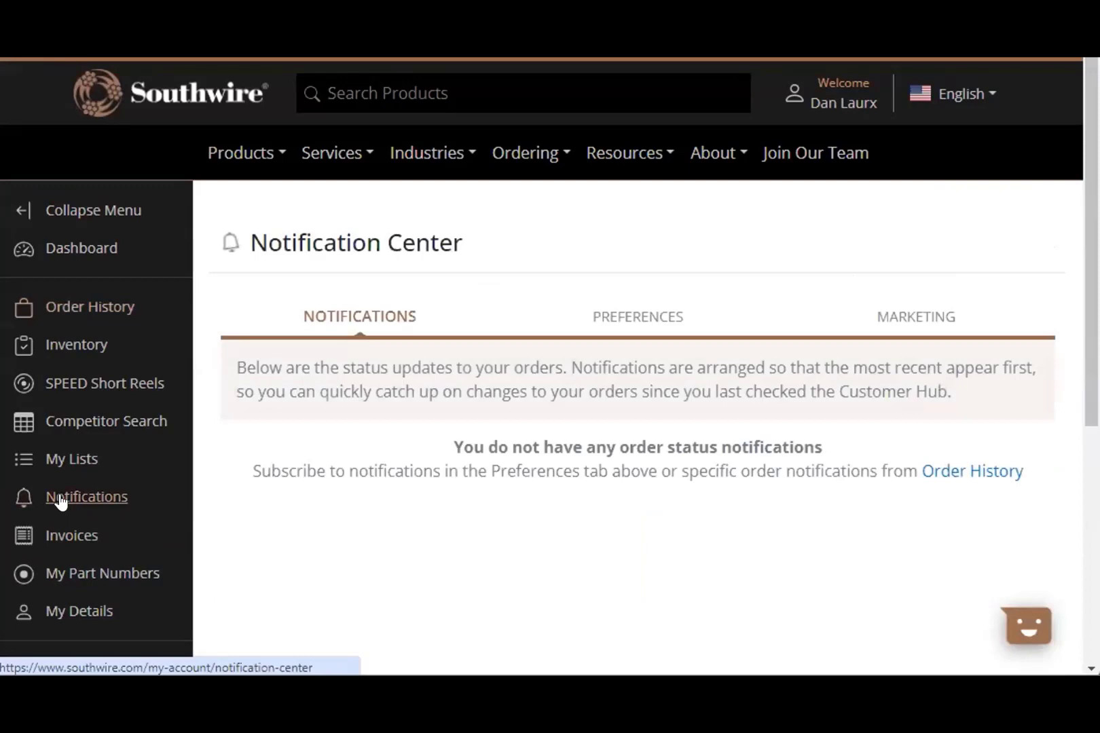
click(614, 318)
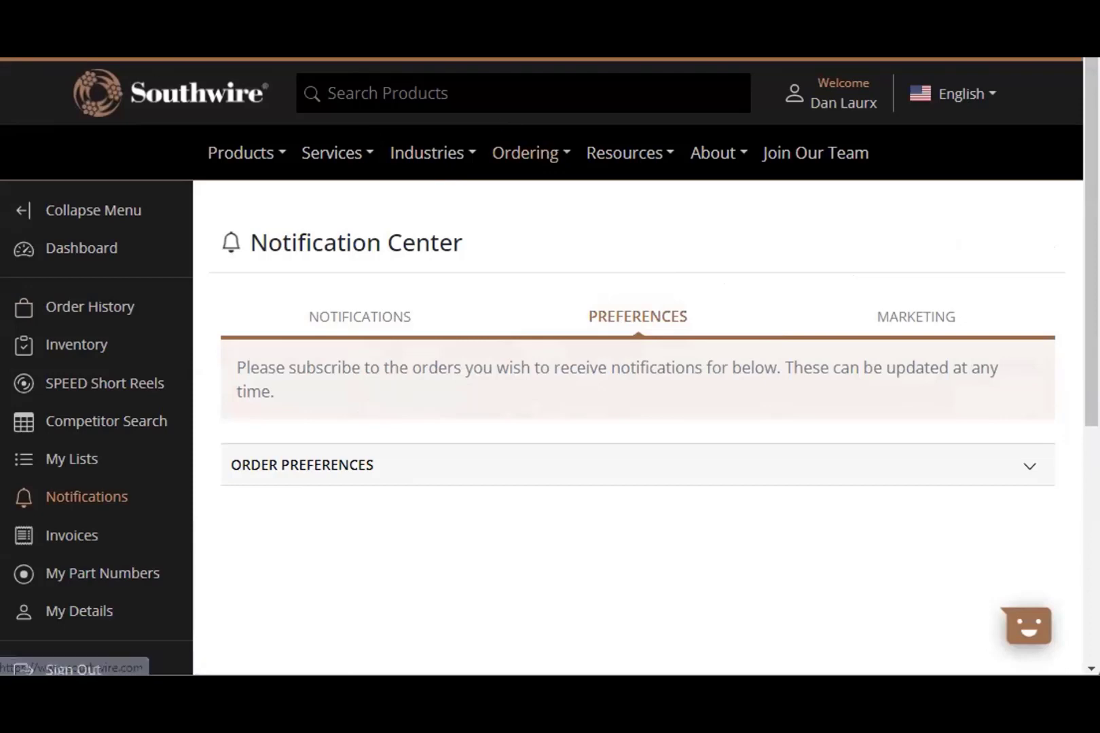
click(826, 103)
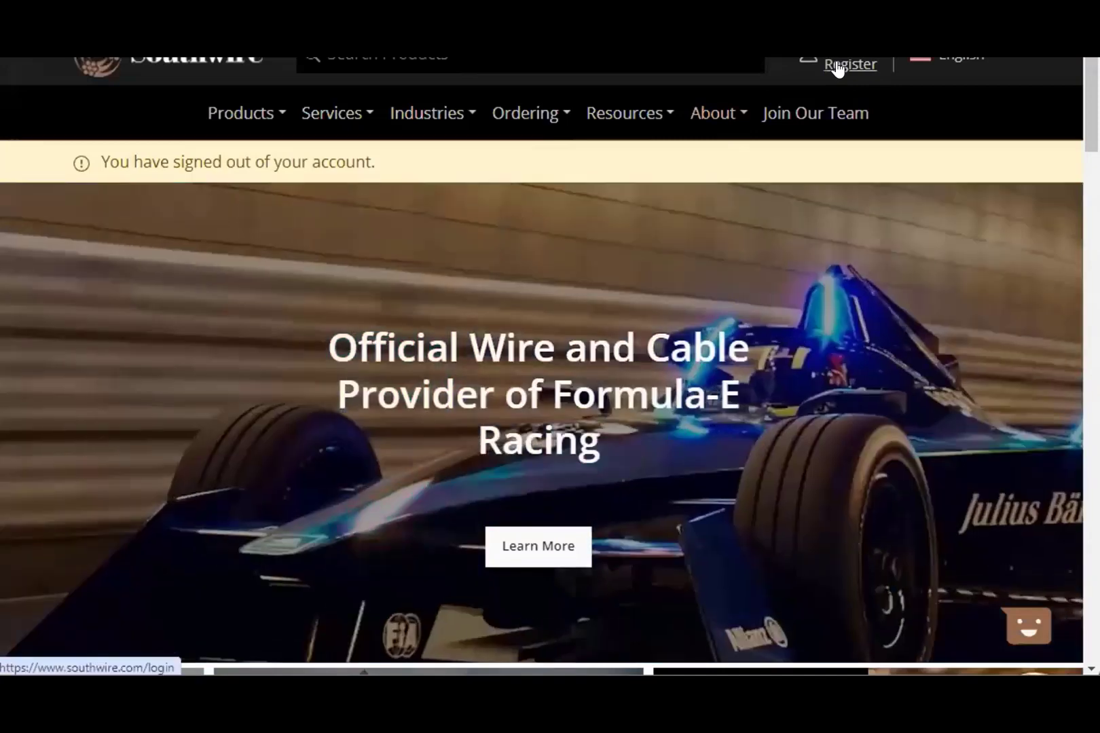
- On the Register page, enter a new e-mail address under Create an Account and submit it
click(835, 66)
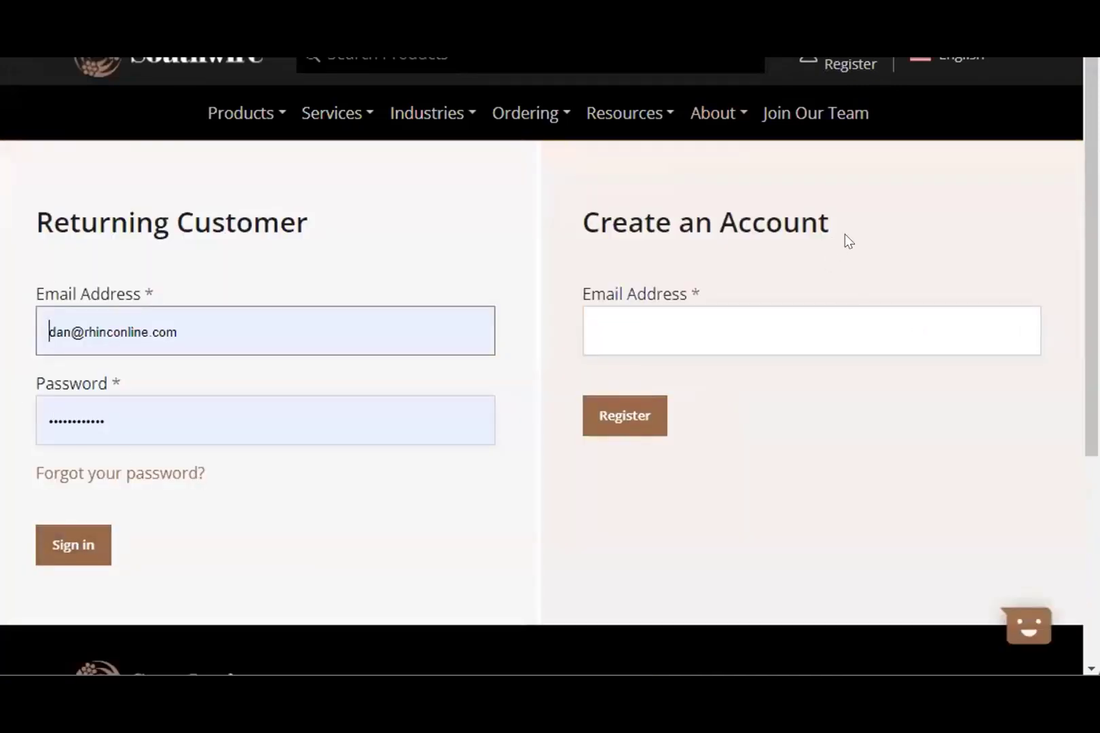
click(644, 421)
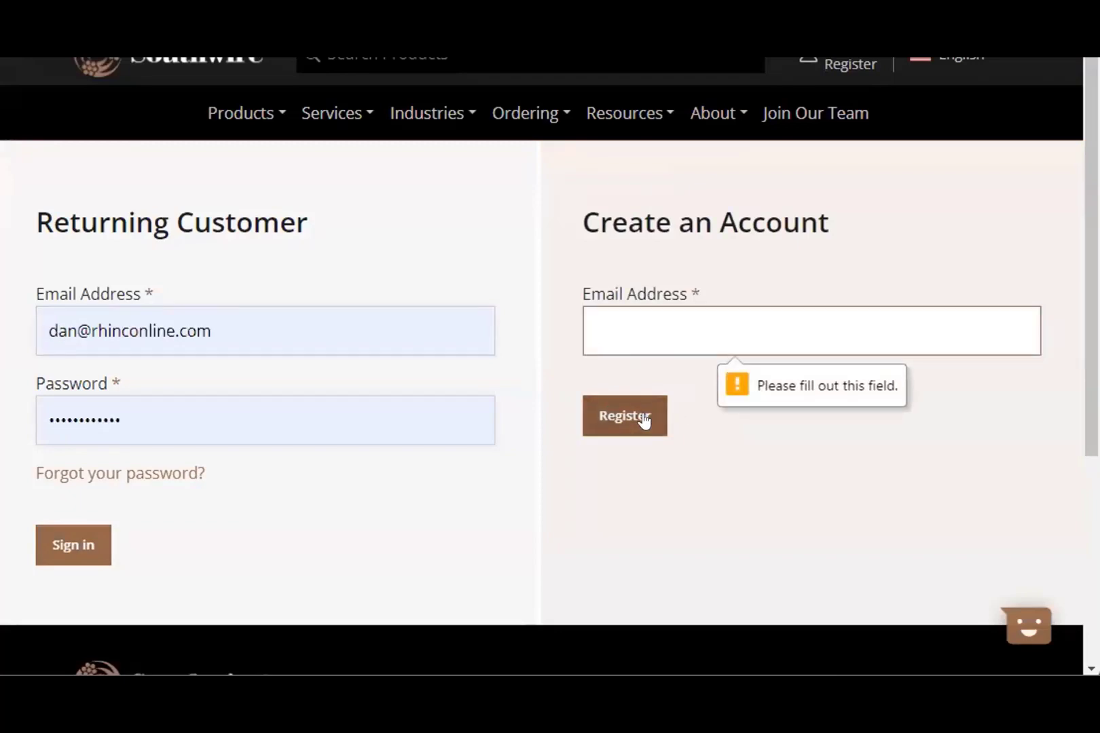
scroll(755, 378, down, 5)
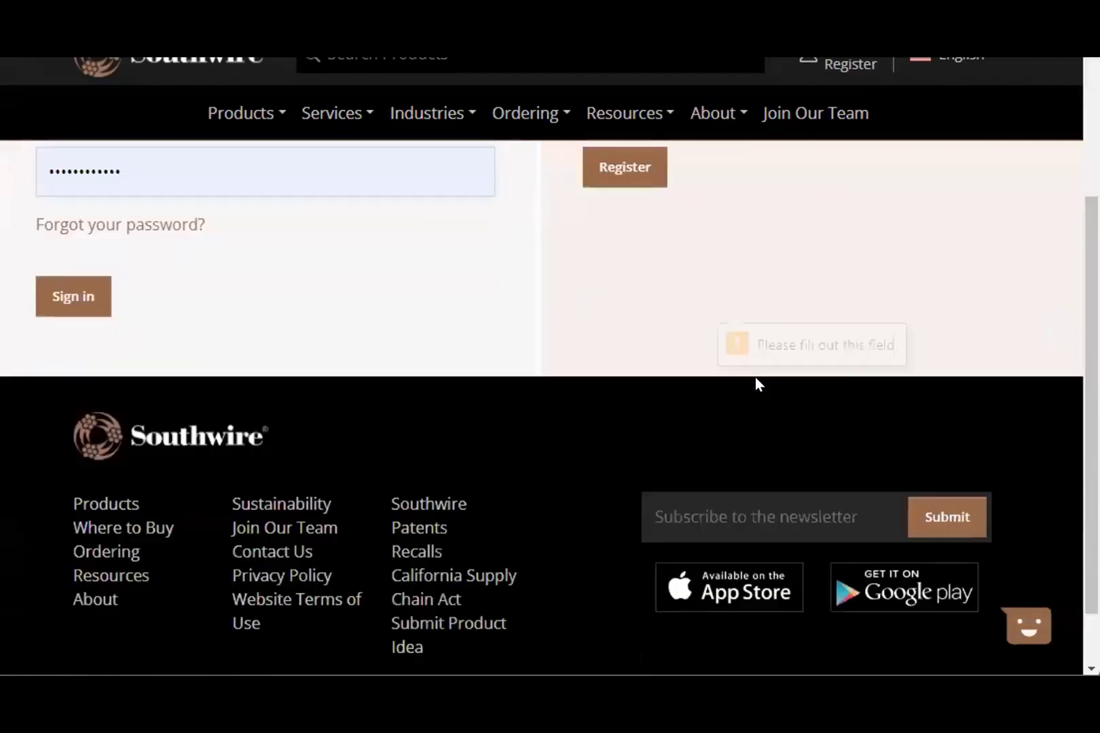
scroll(731, 328, up, 5)
click(730, 326)
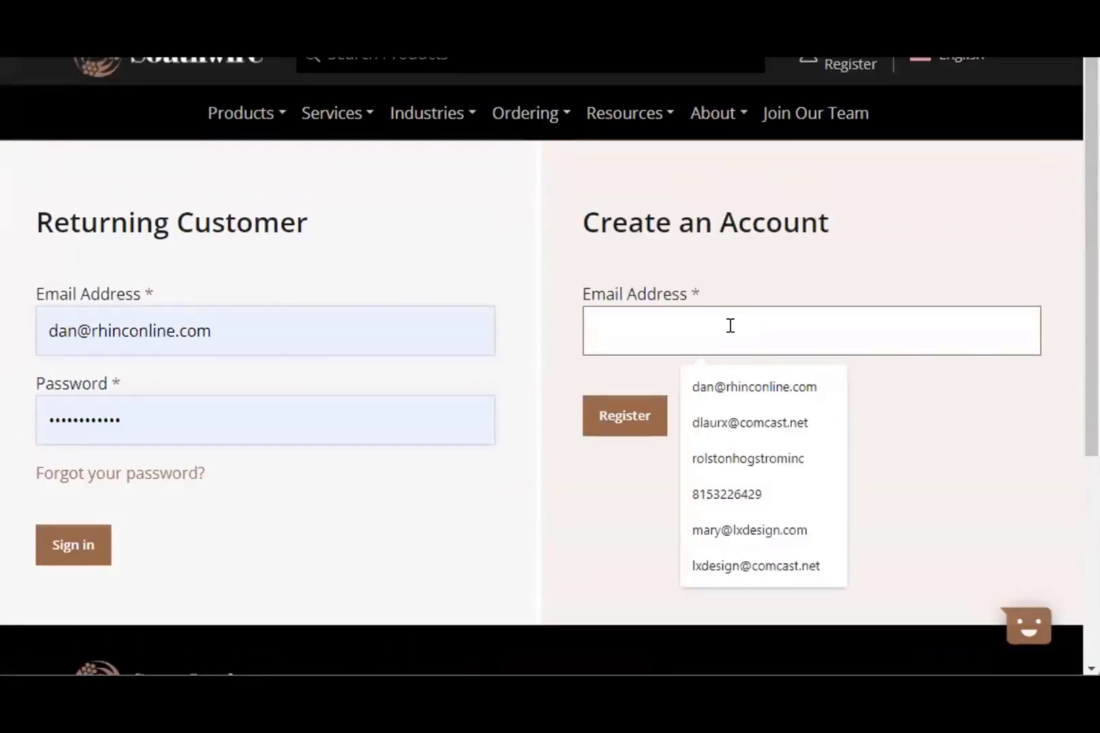
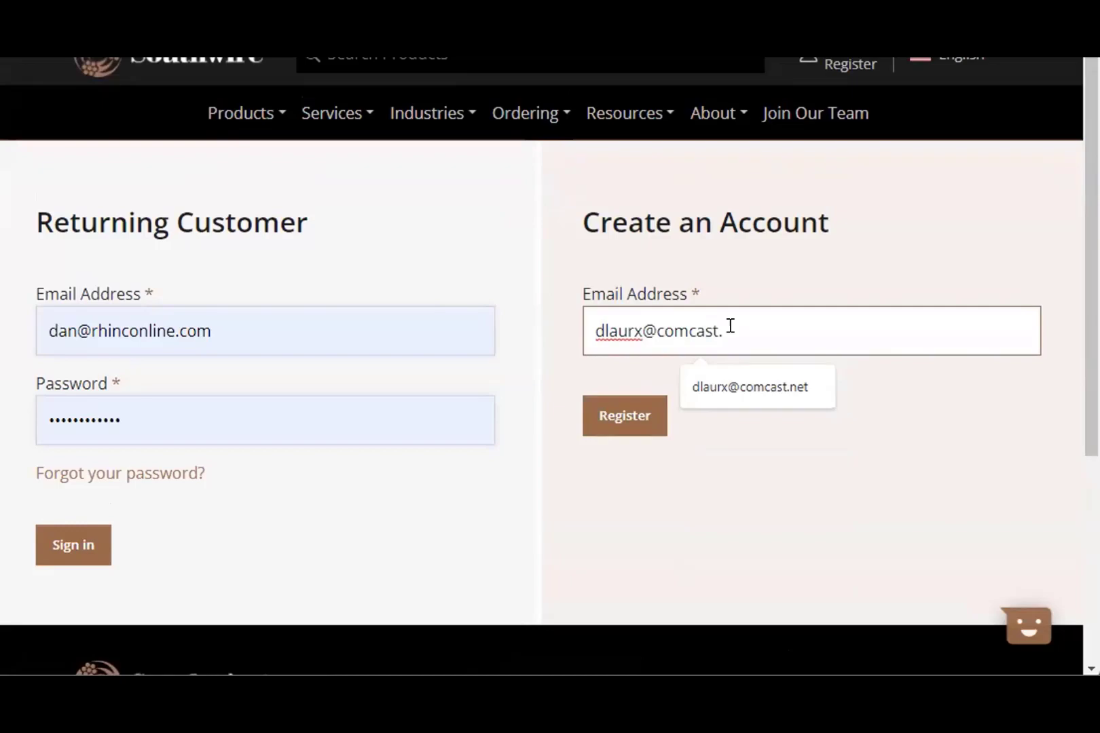
key(Return)
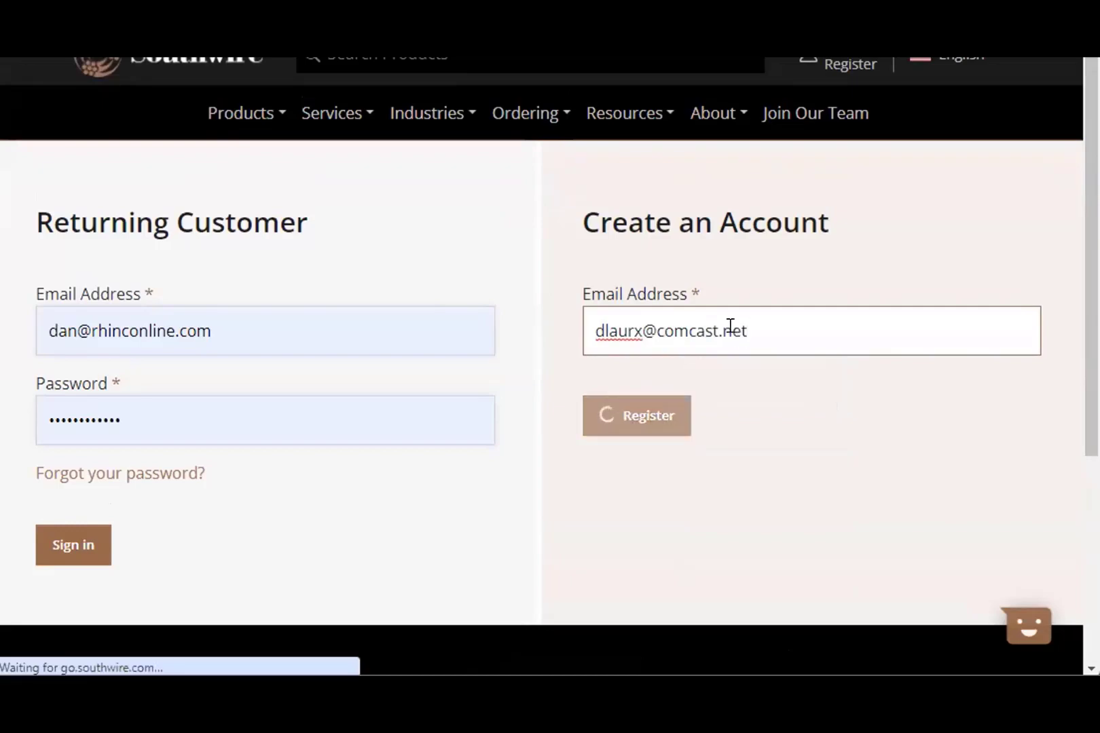
- Select the Customer Hub Account type and browse its company, user and address fields
scroll(774, 486, down, 7)
scroll(760, 528, up, 5)
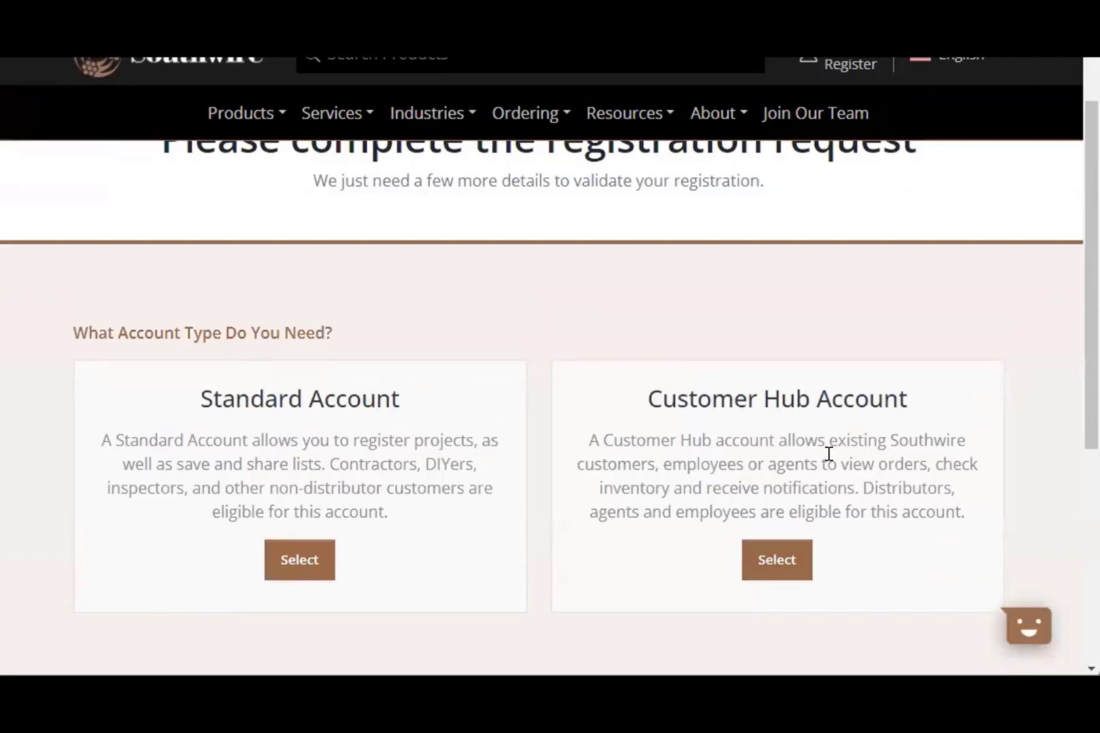
click(774, 558)
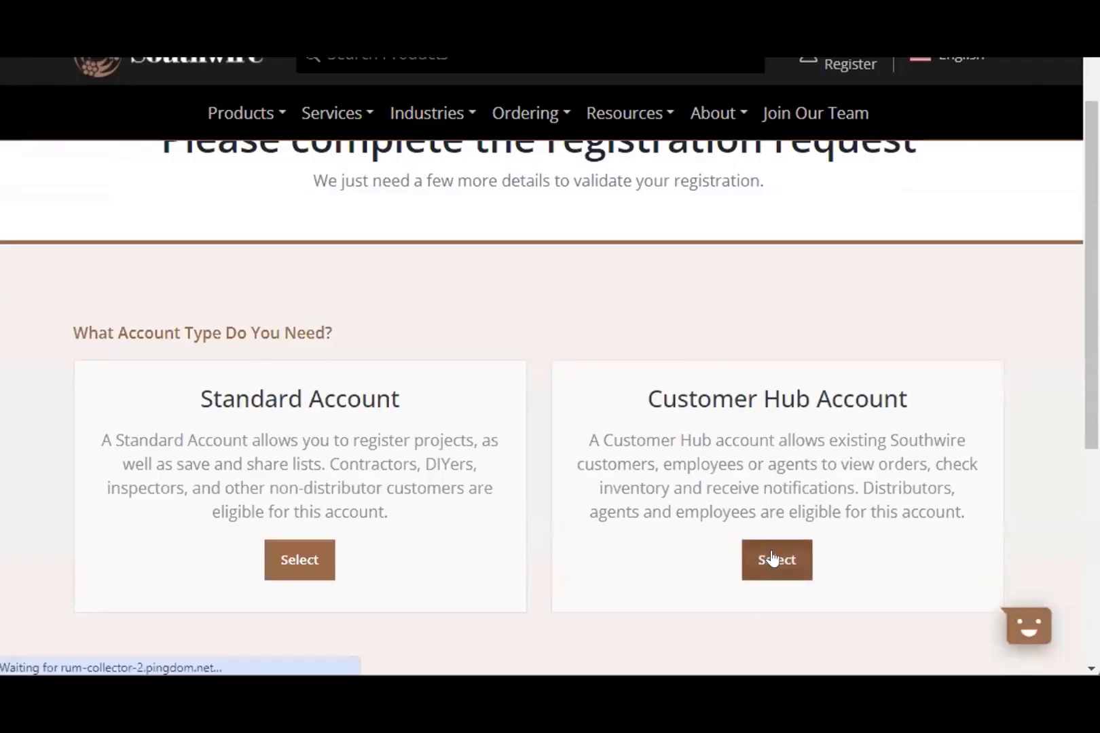
scroll(582, 464, down, 5)
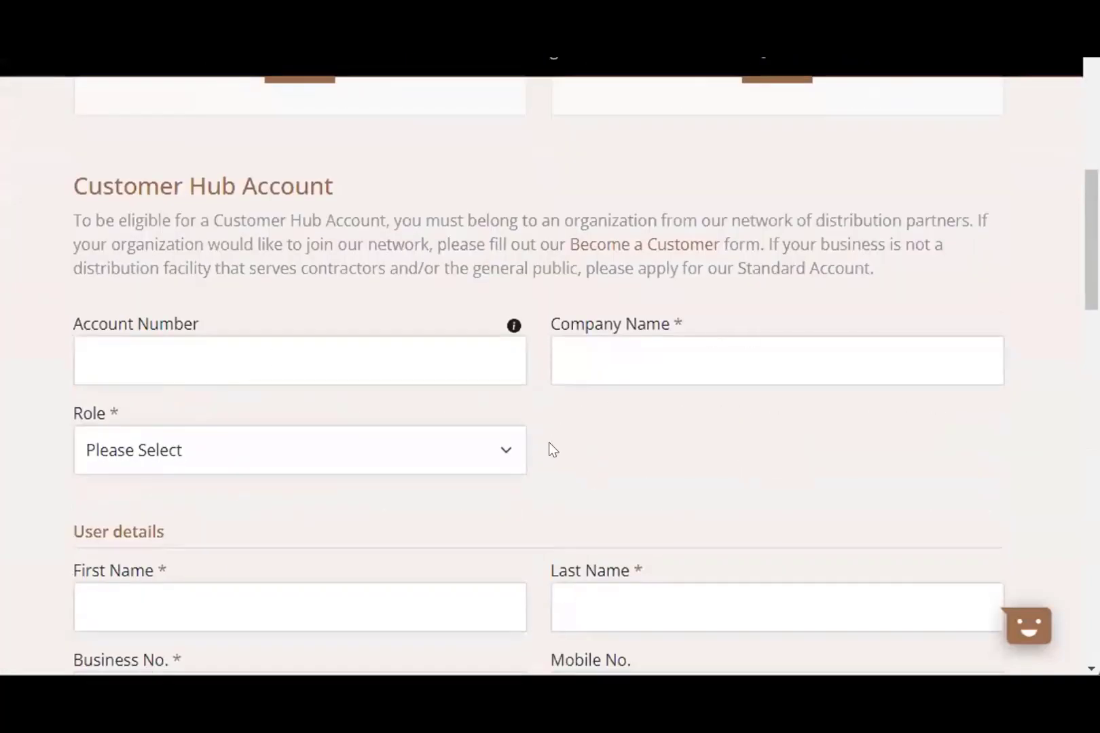
scroll(829, 506, down, 3)
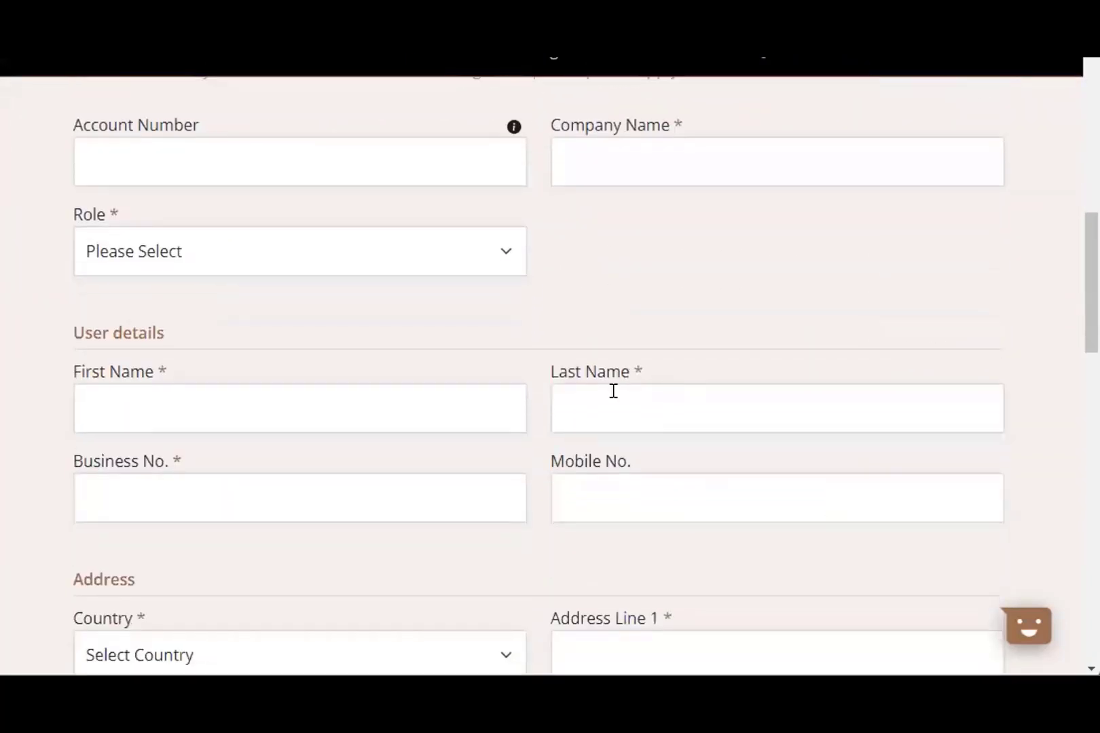
scroll(447, 371, up, 3)
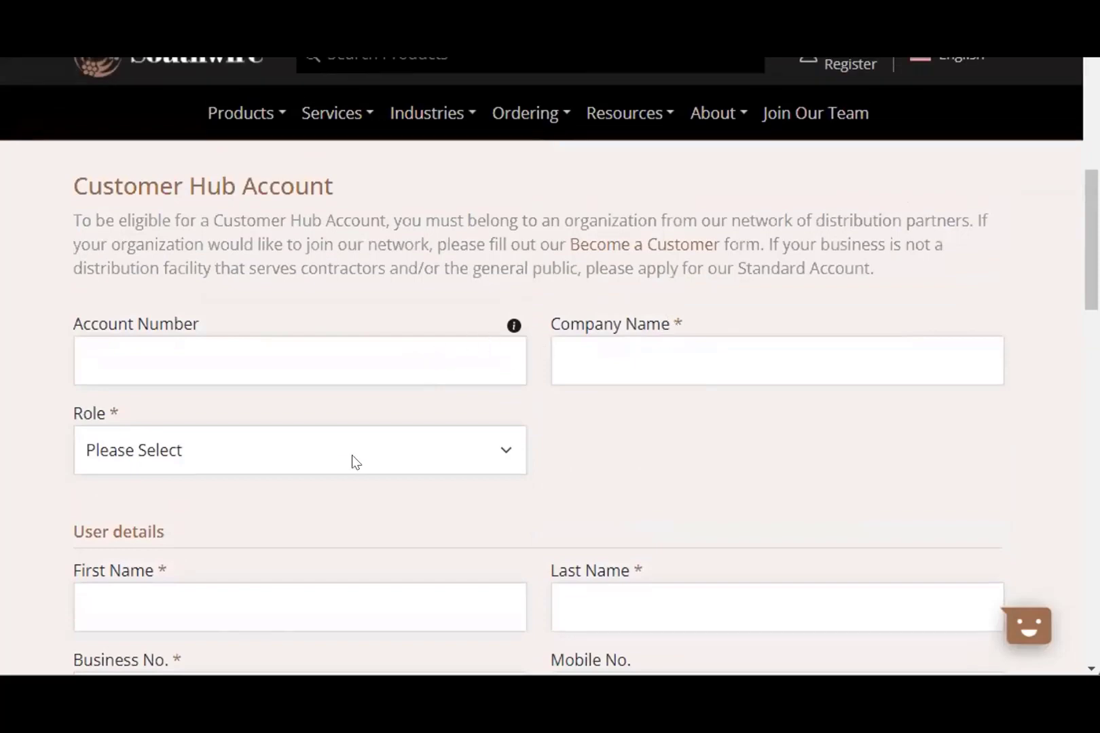
scroll(400, 475, down, 6)
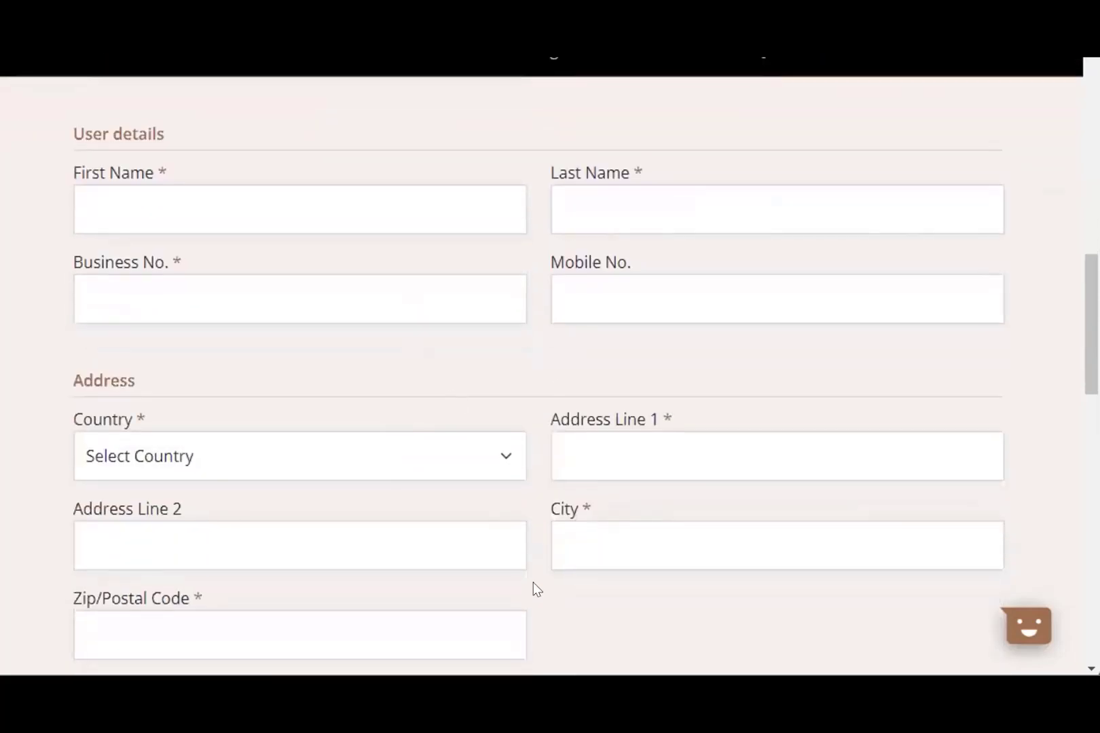
scroll(543, 587, down, 6)
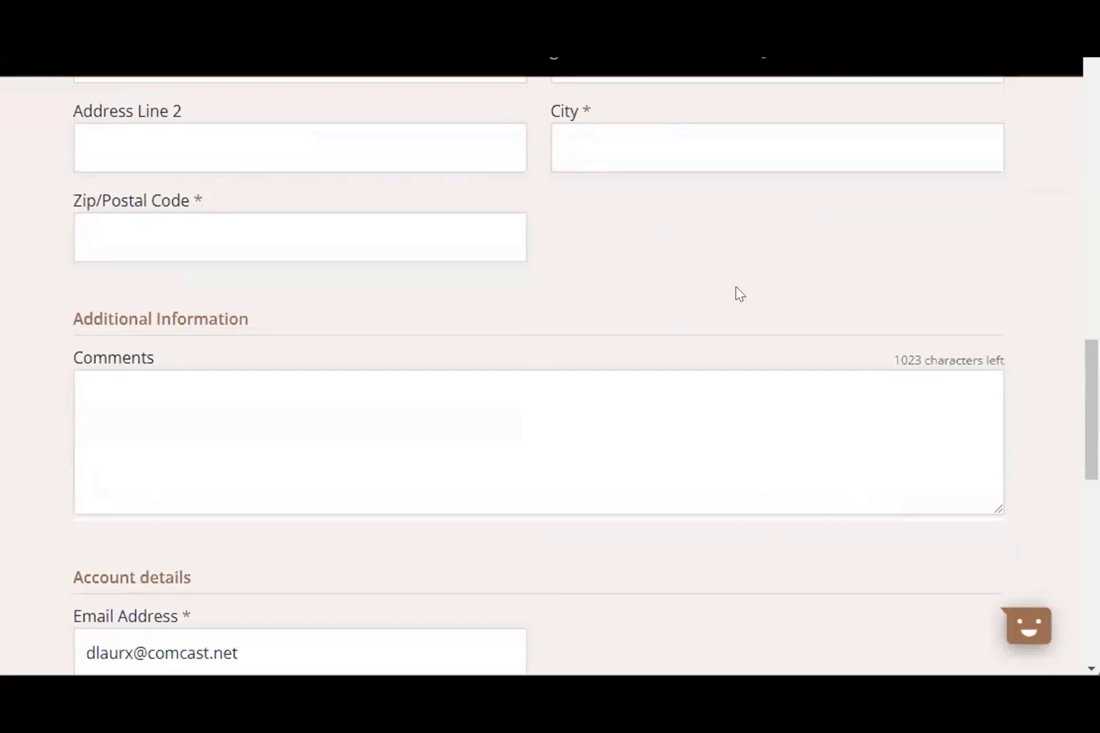
scroll(738, 302, up, 5)
scroll(484, 445, up, 4)
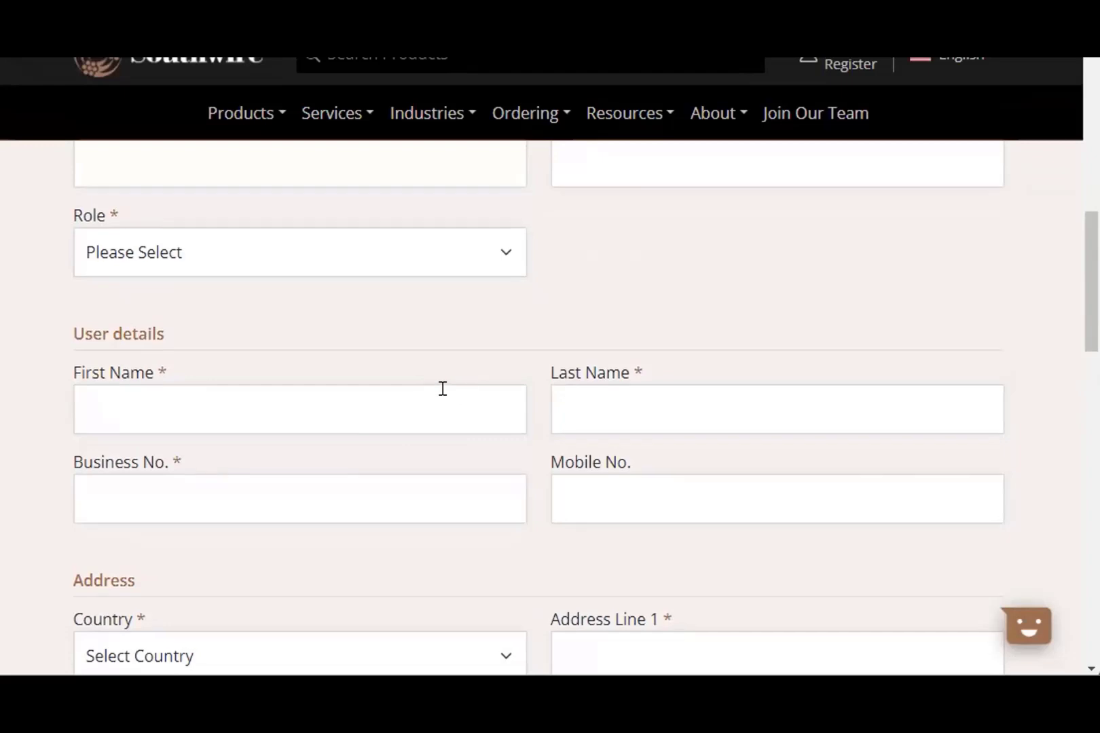
scroll(442, 388, up, 7)
scroll(452, 403, up, 5)
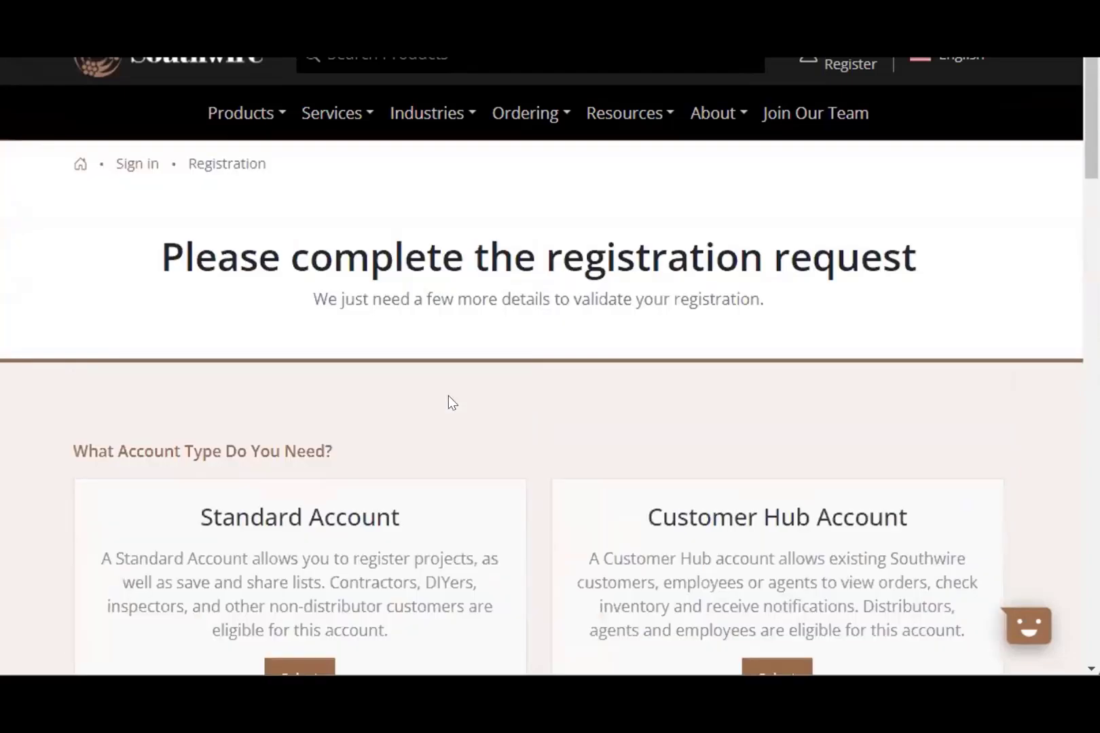